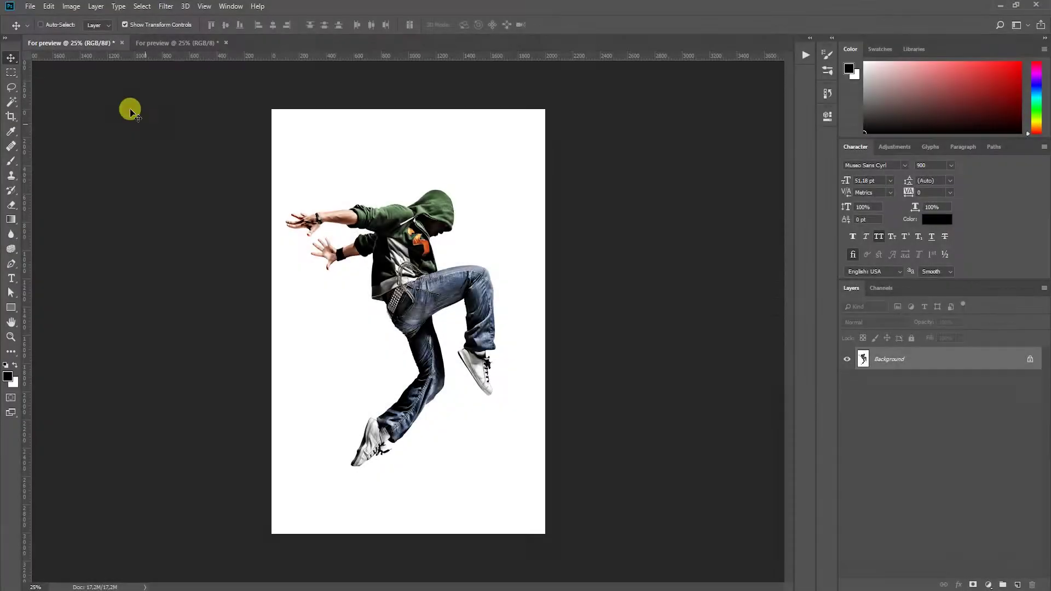
Confirm in Preferences that the interface language is English
click(49, 6)
mouse_move(83, 425)
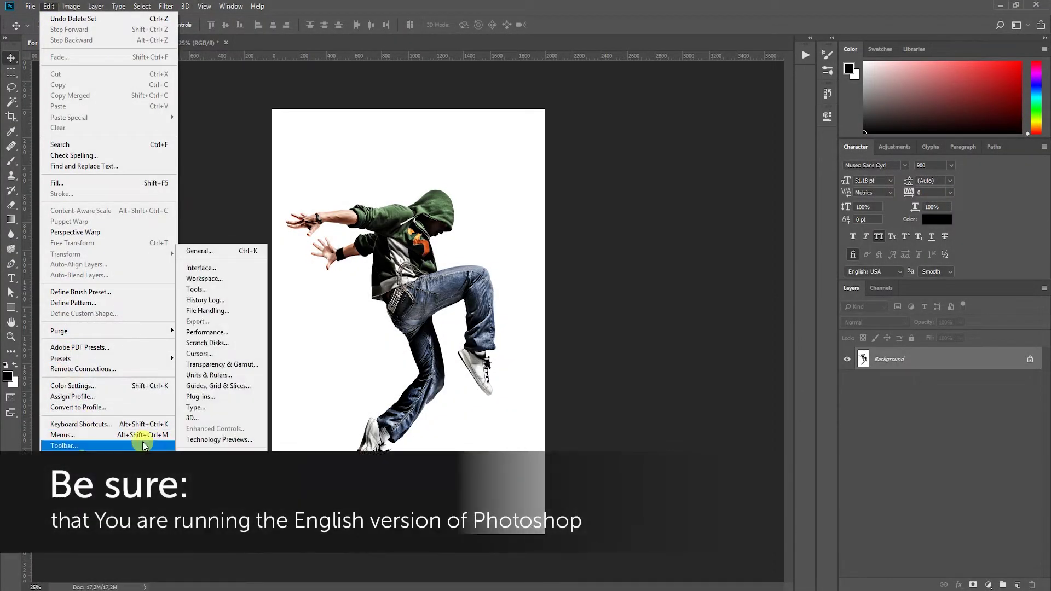
click(205, 267)
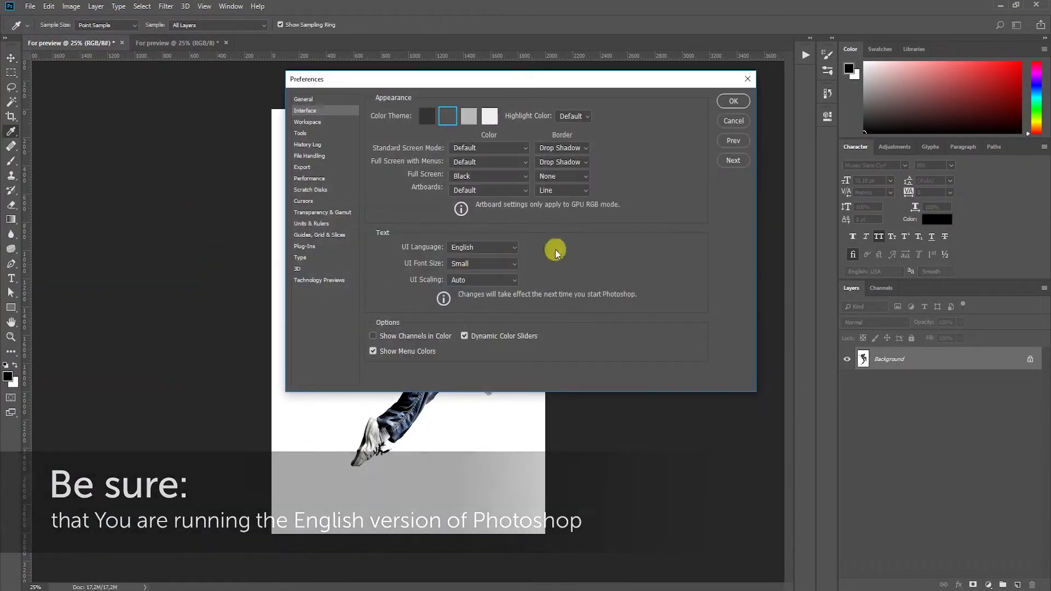
click(733, 100)
Load the Cosmos brushes and Cosmos patterns through the Preset Manager
click(48, 6)
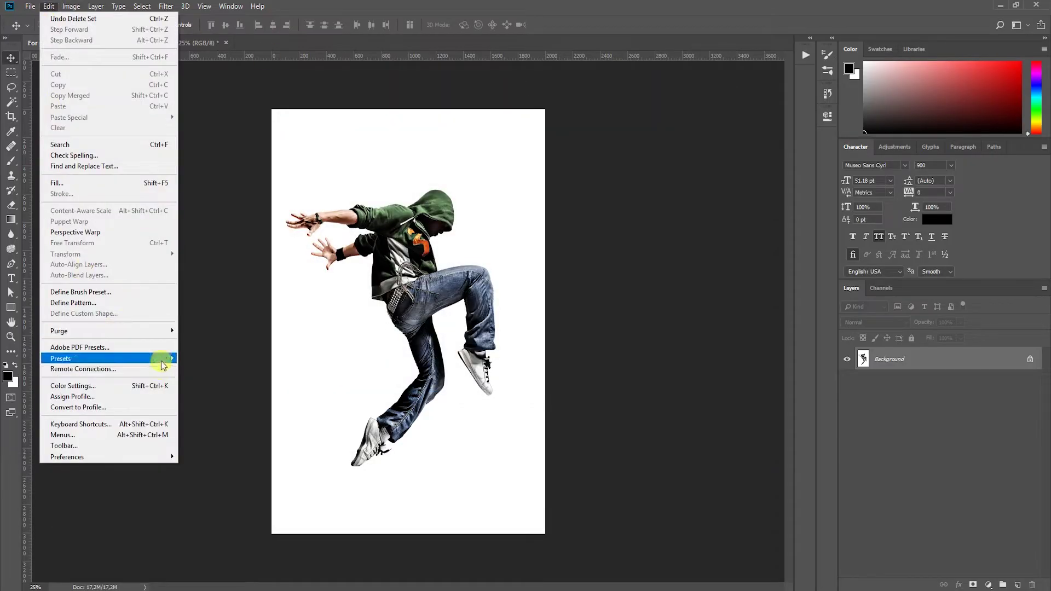
mouse_move(107, 359)
click(274, 357)
click(645, 154)
click(426, 186)
double_click(426, 186)
click(433, 119)
click(421, 176)
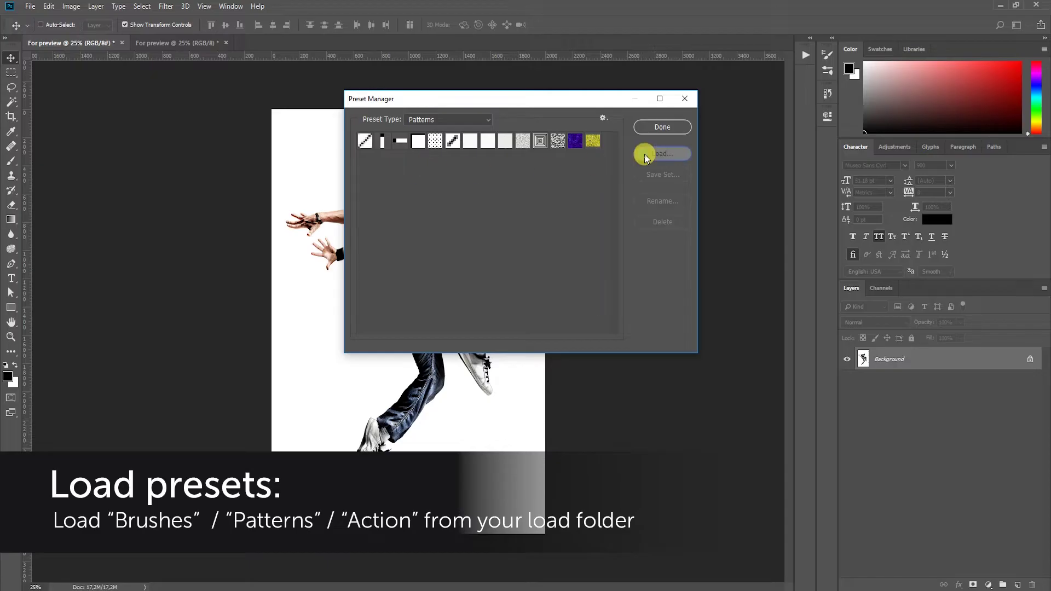
click(646, 156)
double_click(412, 186)
click(636, 125)
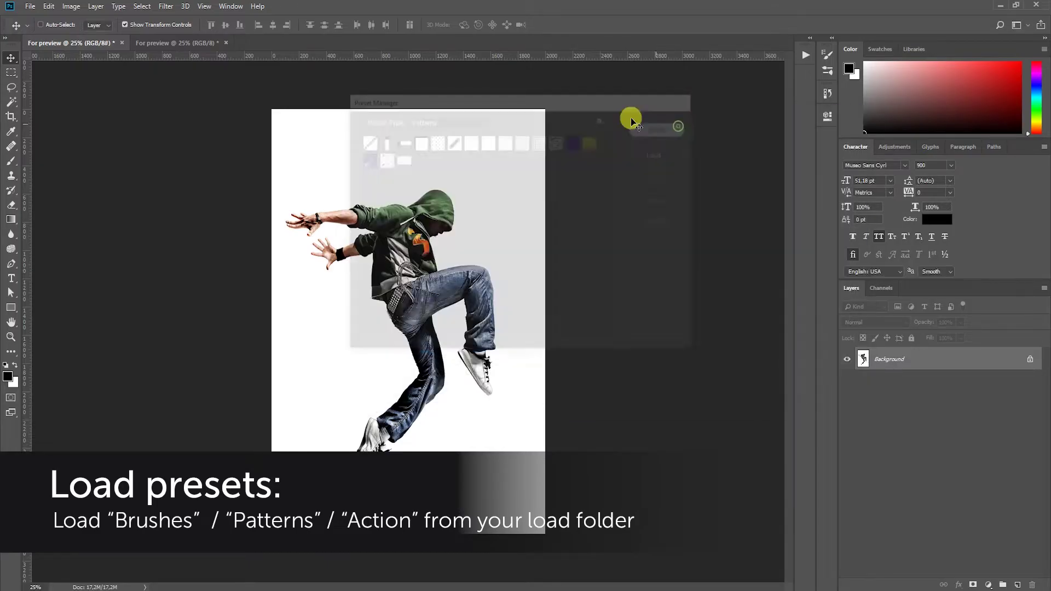
Show the Actions panel and load the Cosmos Action CC set
click(230, 6)
click(243, 85)
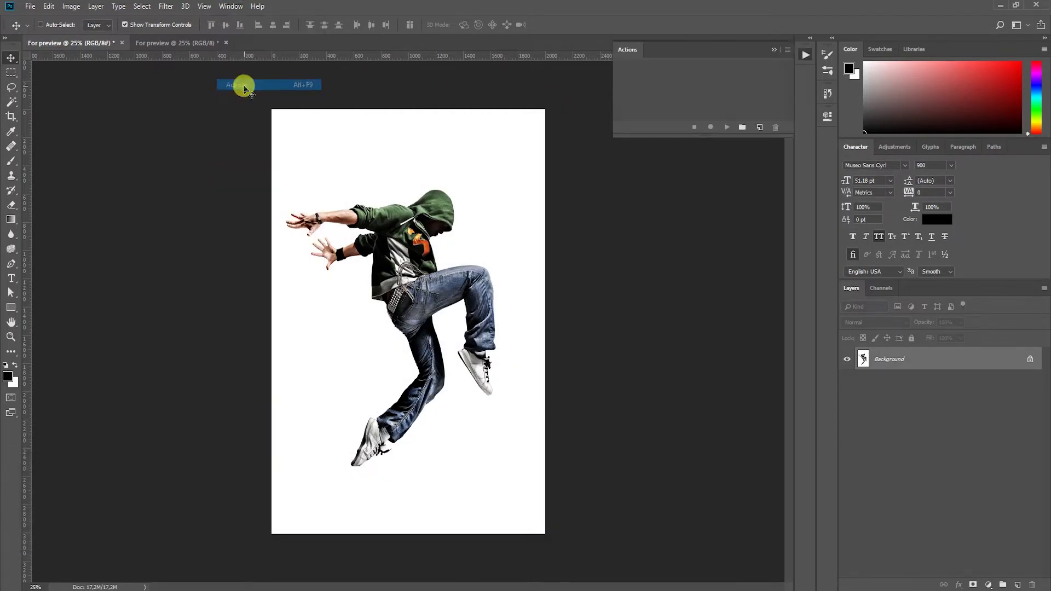
click(788, 49)
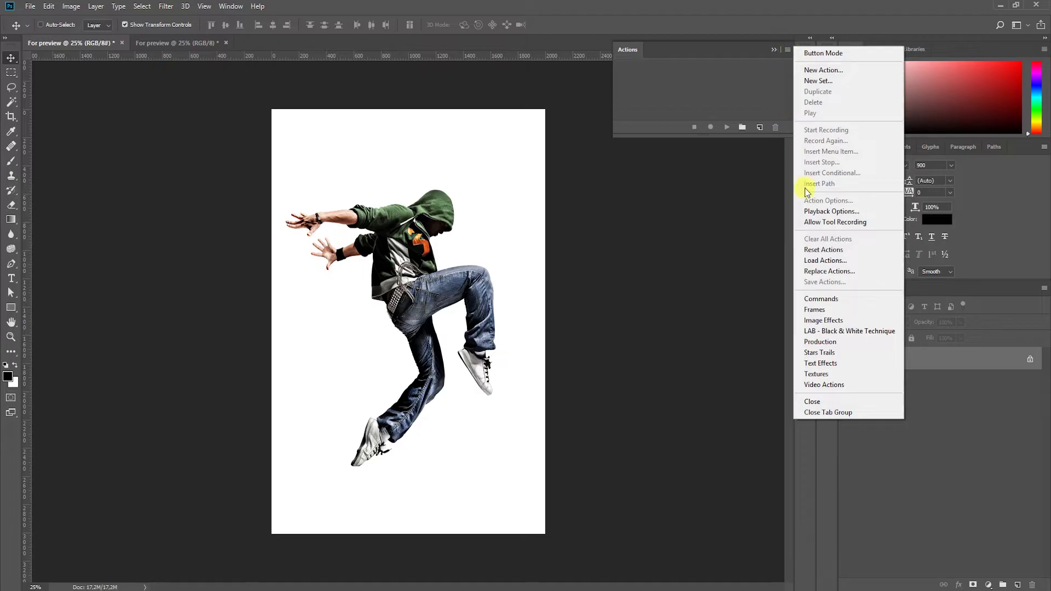
click(825, 260)
click(86, 82)
double_click(86, 82)
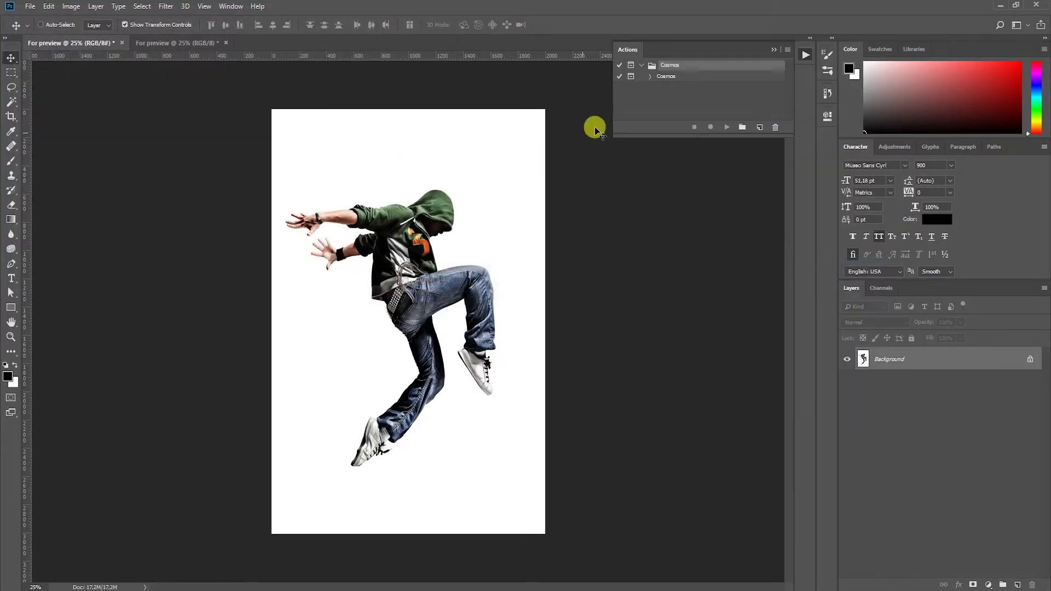
click(669, 76)
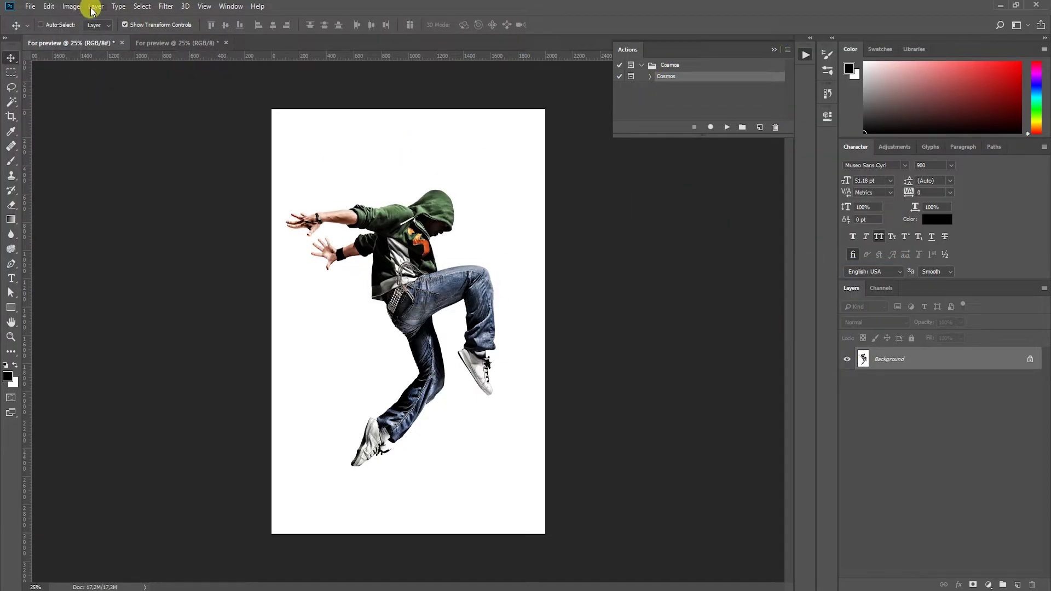
Create a new layer named focus
click(94, 6)
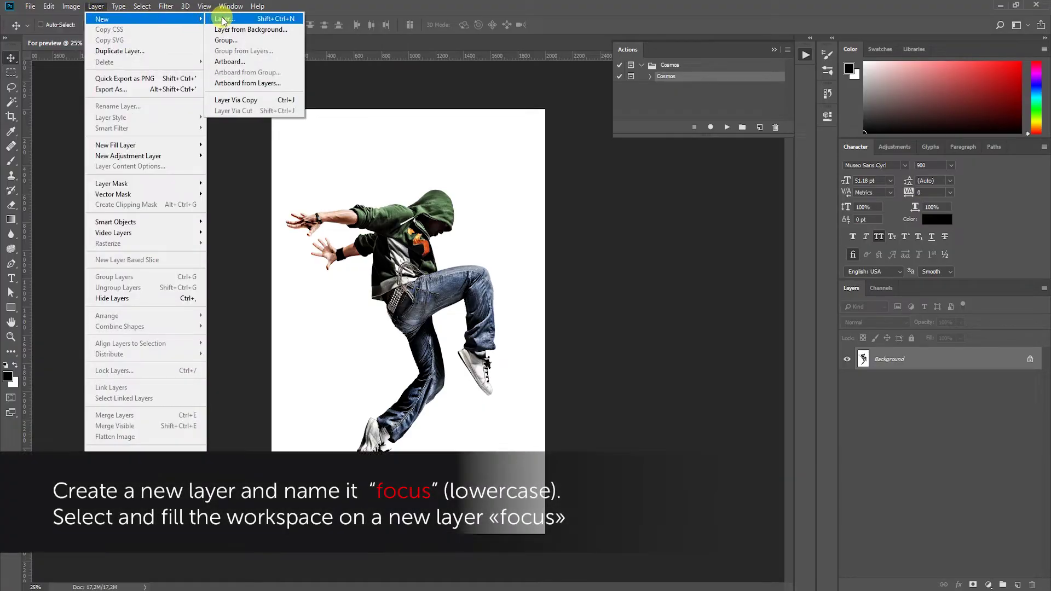
click(223, 21)
text(focus)
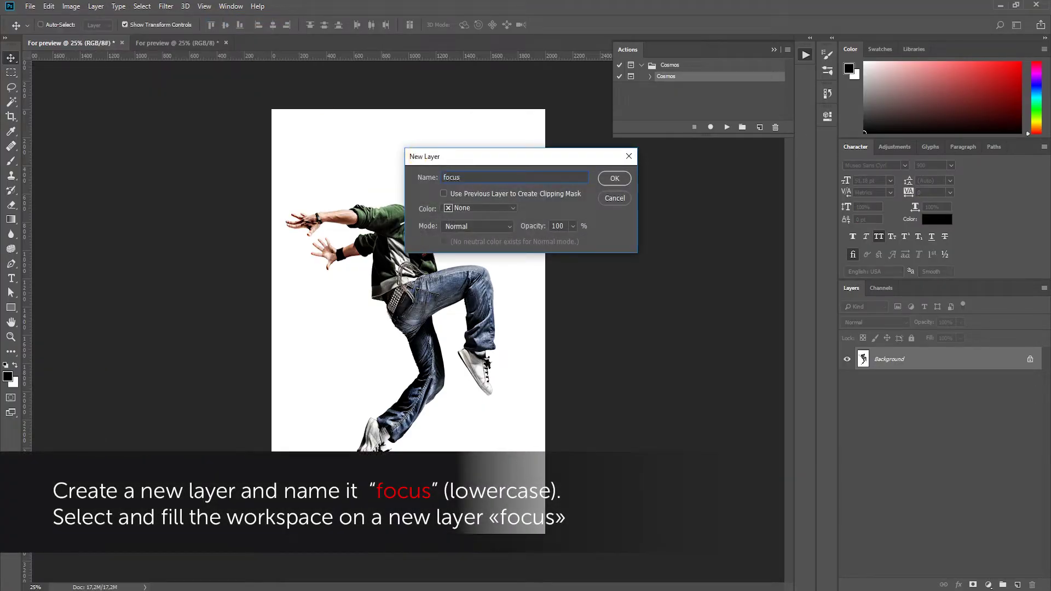
click(612, 179)
Magic Wand the white background and fill the dancer selection with blue on focus
ctrl+click(863, 382)
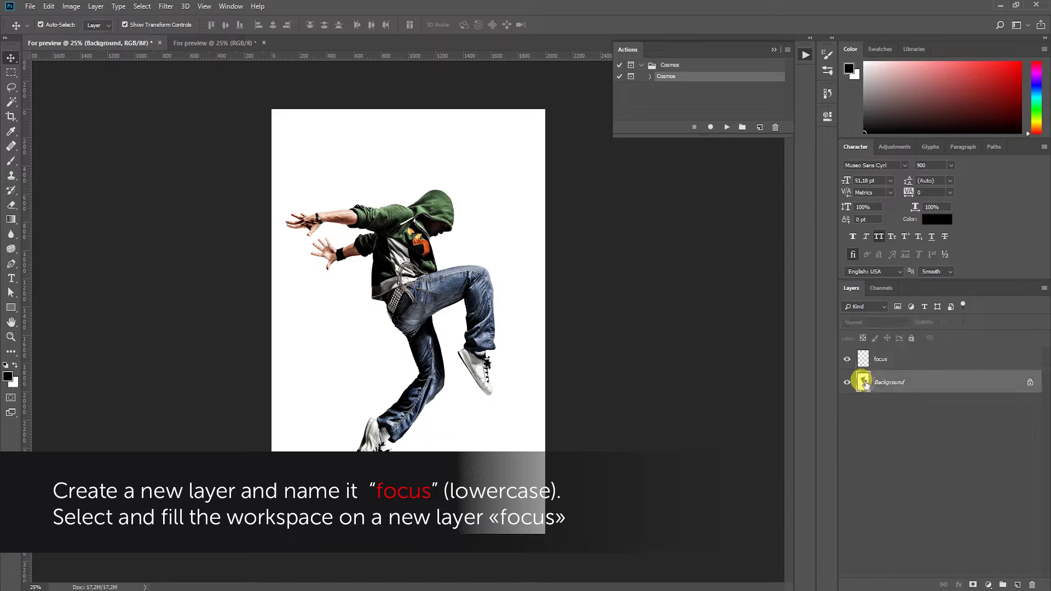
key(w)
click(436, 175)
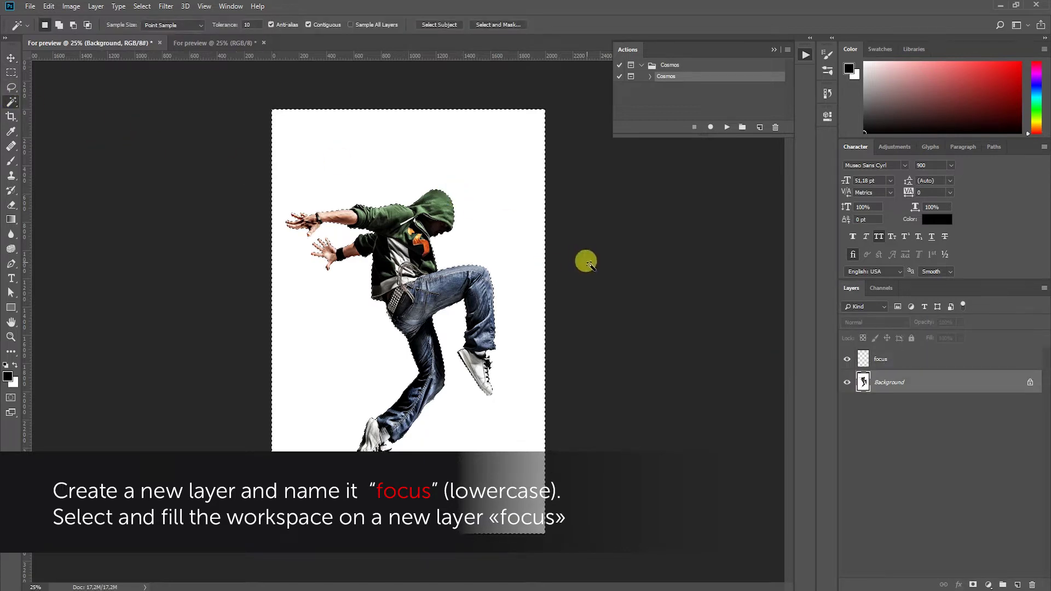
click(875, 356)
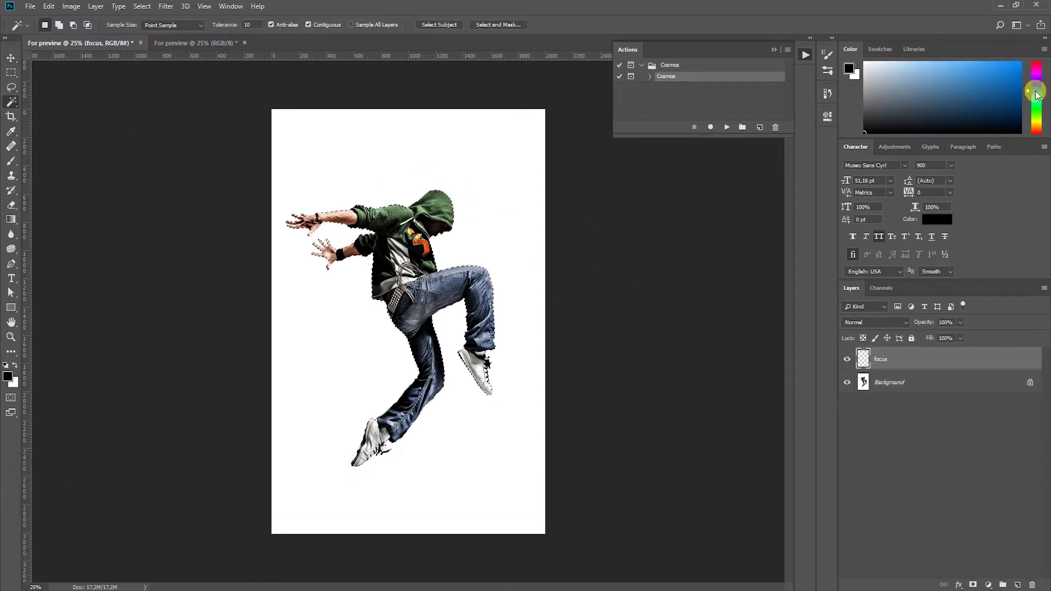
click(11, 57)
key(alt+BackSpace)
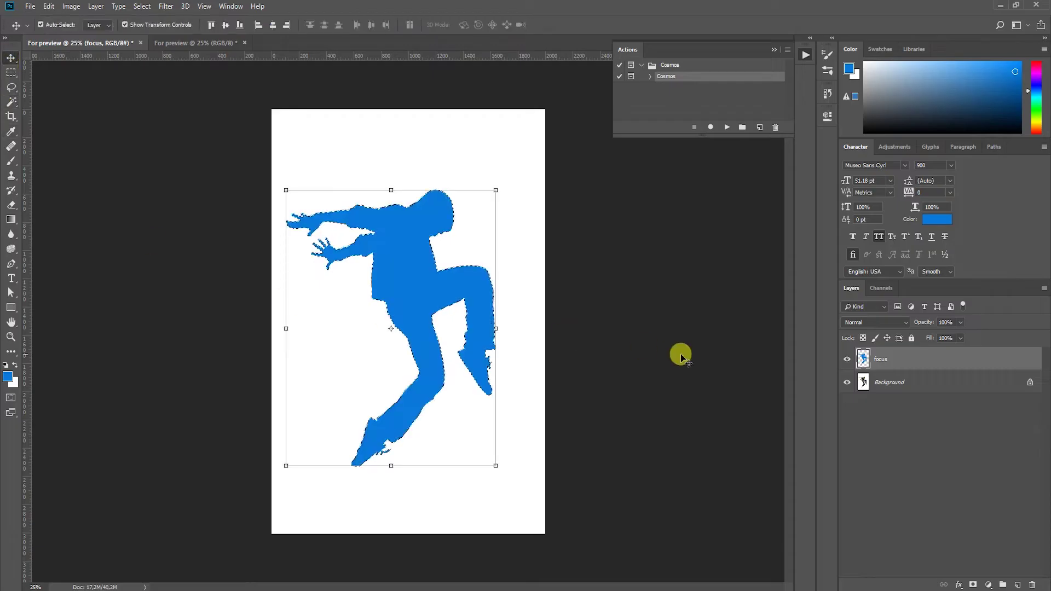
click(11, 161)
click(230, 25)
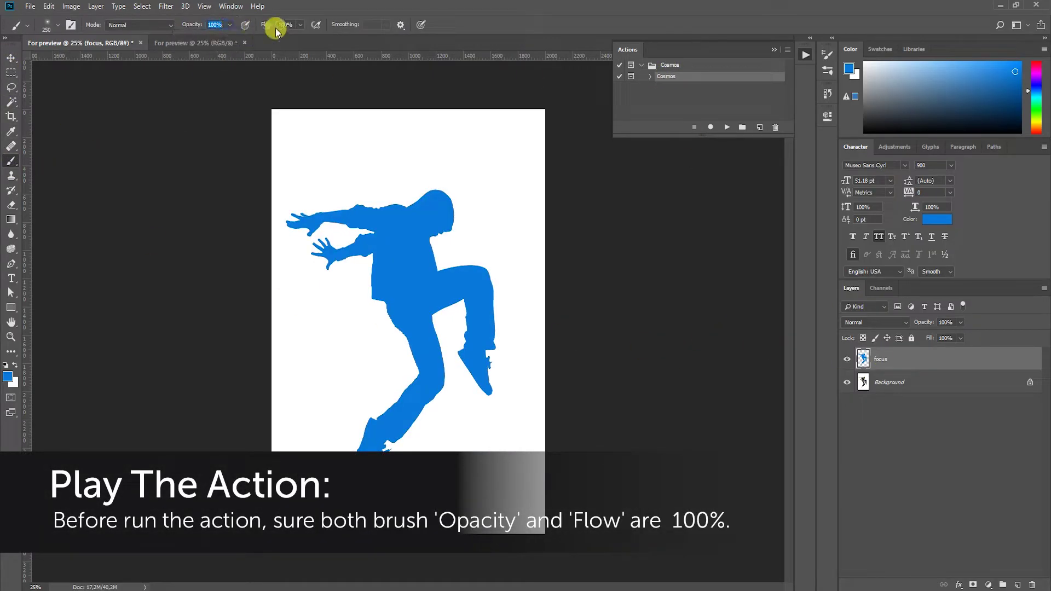
Play the Cosmos action and set the first threshold level to 88
click(11, 58)
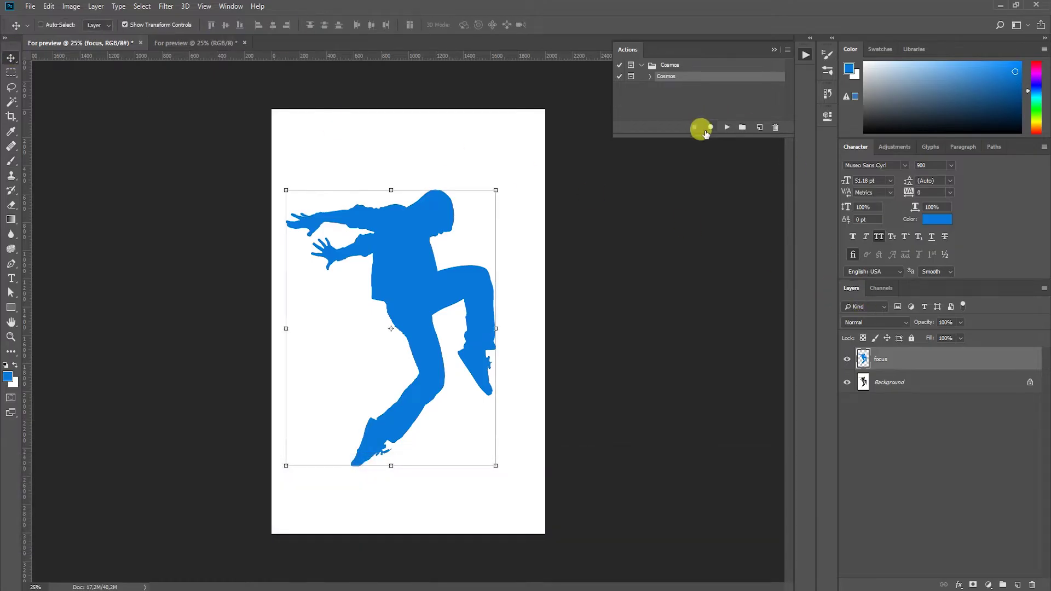
click(726, 129)
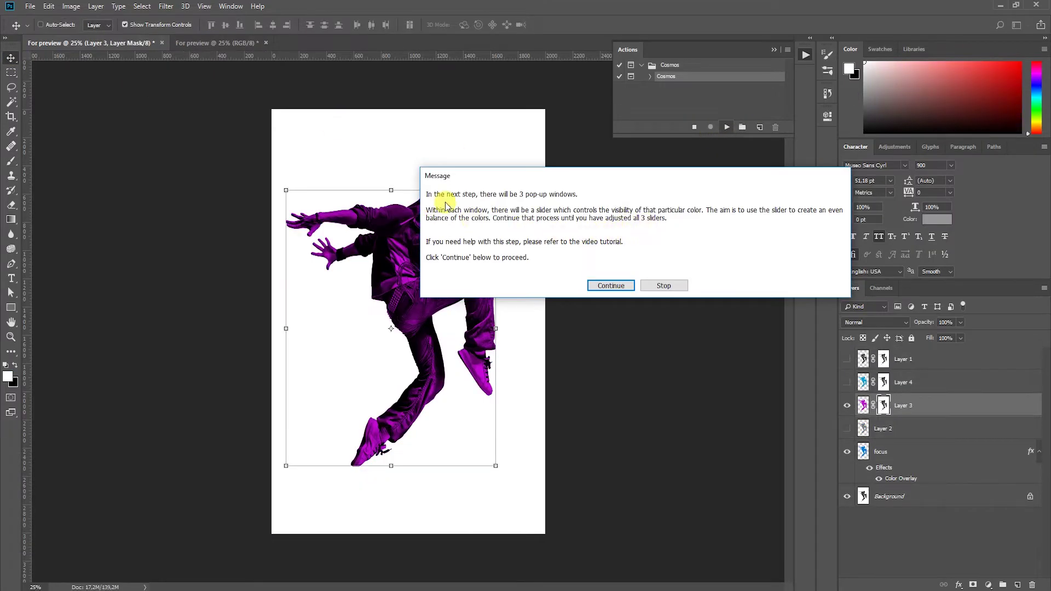
click(616, 284)
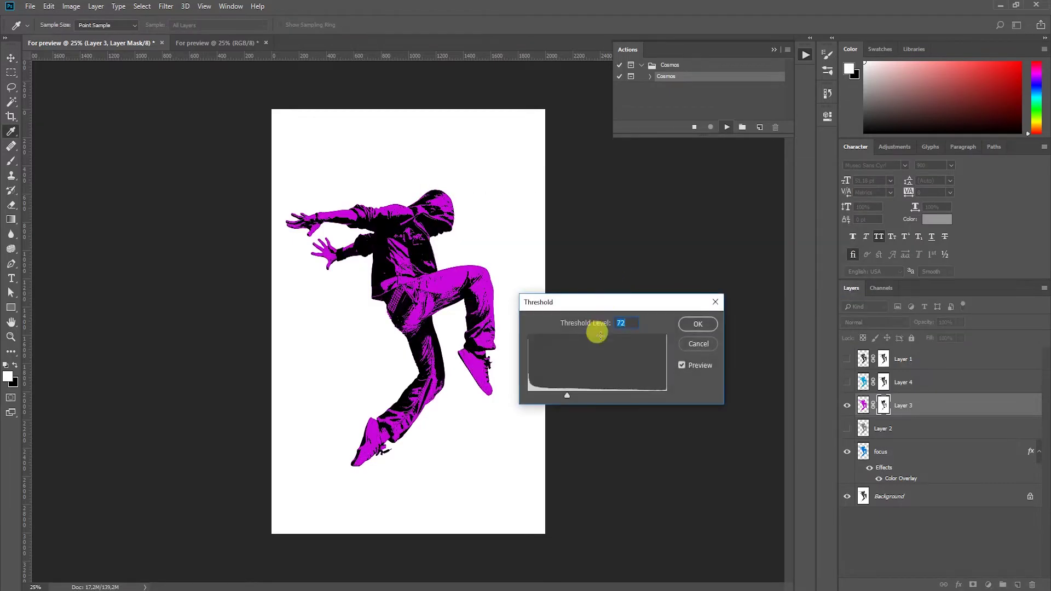
mouse_move(569, 397)
mouse_down()
mouse_move(555, 395)
mouse_move(572, 396)
mouse_up()
click(692, 324)
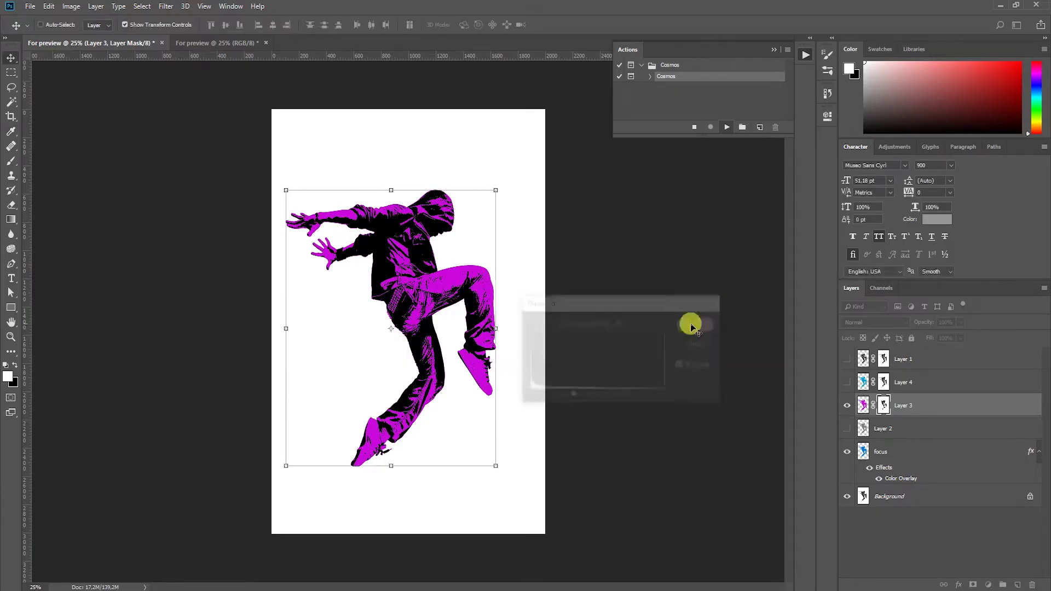
Adjust the second threshold and raise the yellow layer's threshold to about 250
mouse_move(605, 395)
mouse_down()
mouse_move(620, 393)
mouse_move(591, 389)
mouse_move(614, 392)
mouse_up()
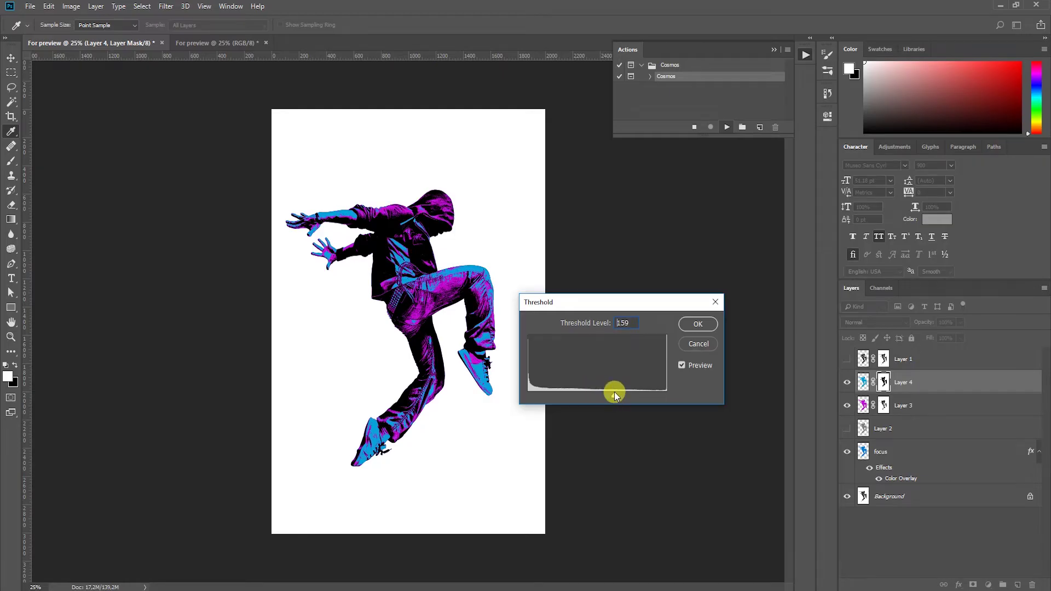
click(693, 326)
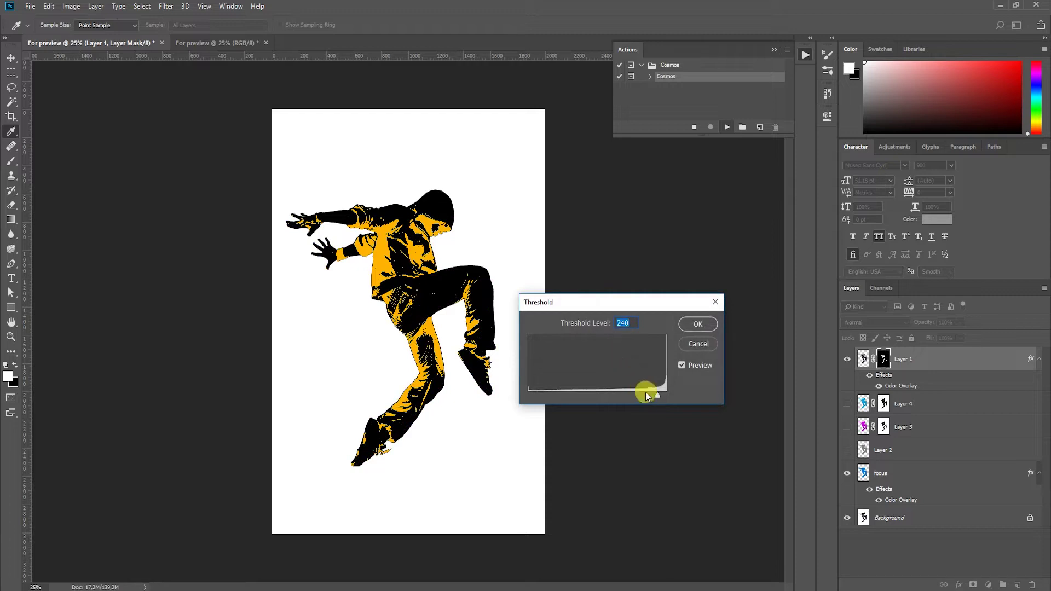
drag(658, 397, 664, 398)
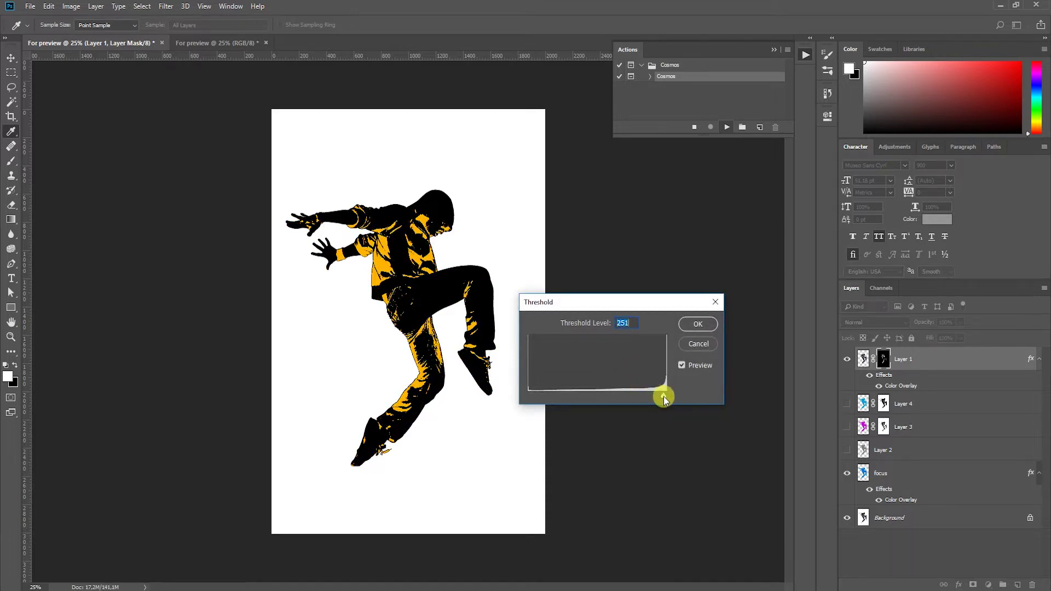
click(690, 323)
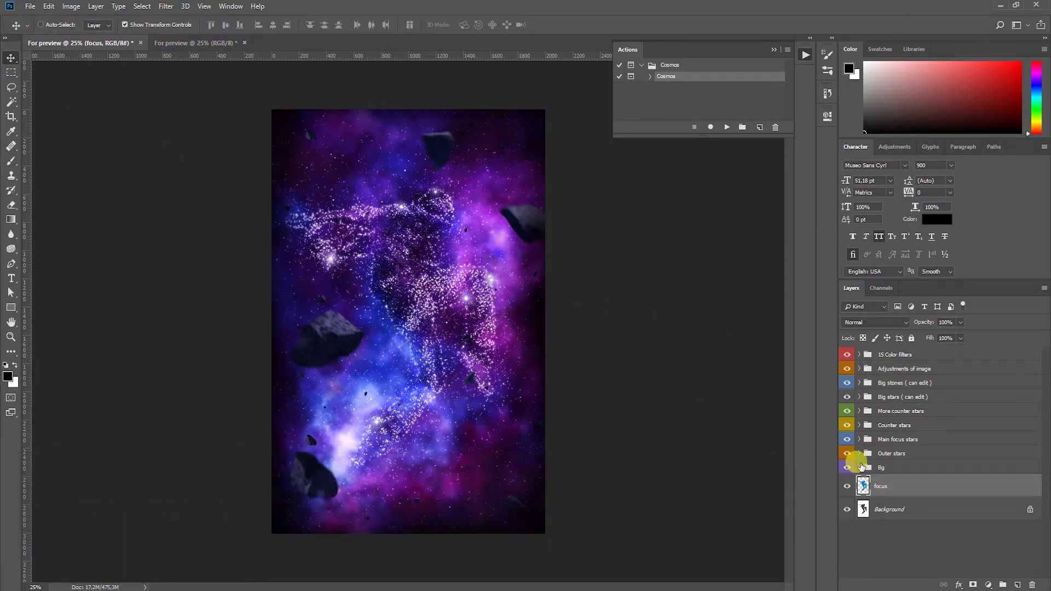
Expand the Bg, stars, Big stones and adjustment groups to inspect their layers
click(859, 467)
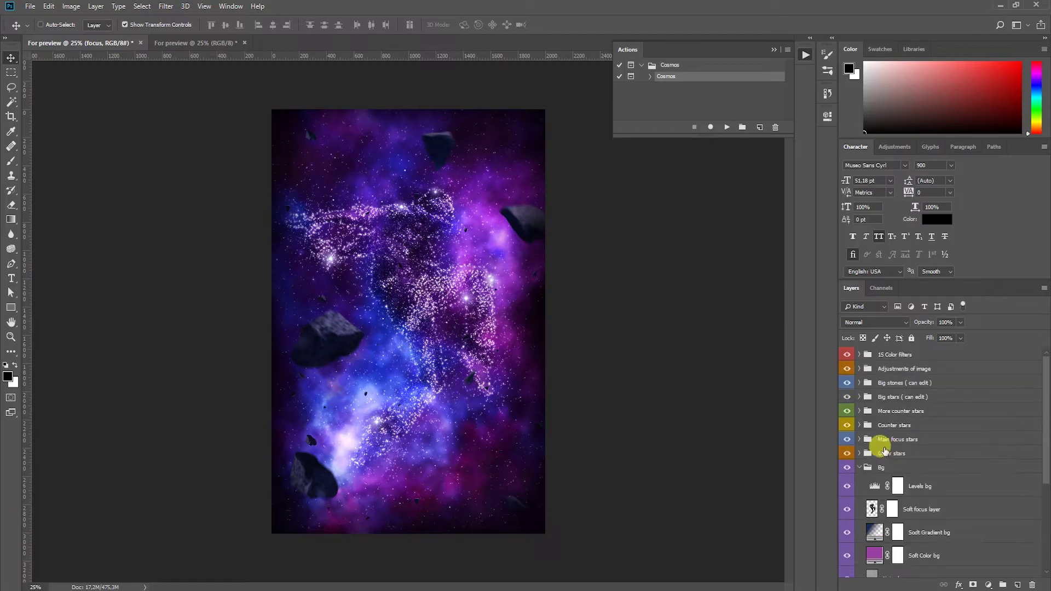
click(859, 454)
click(859, 425)
click(859, 411)
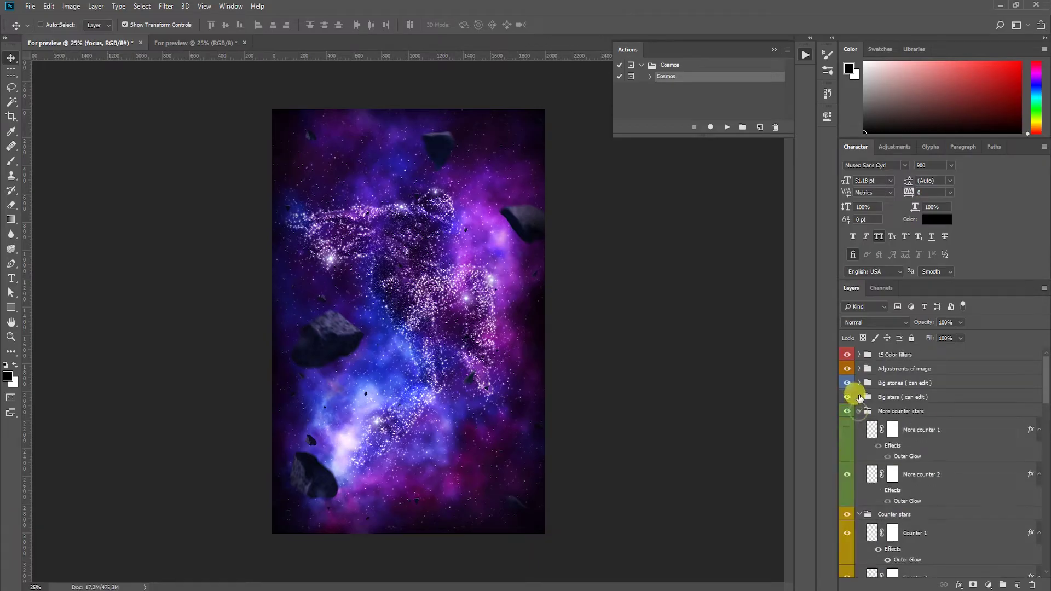
click(859, 382)
click(859, 369)
click(858, 355)
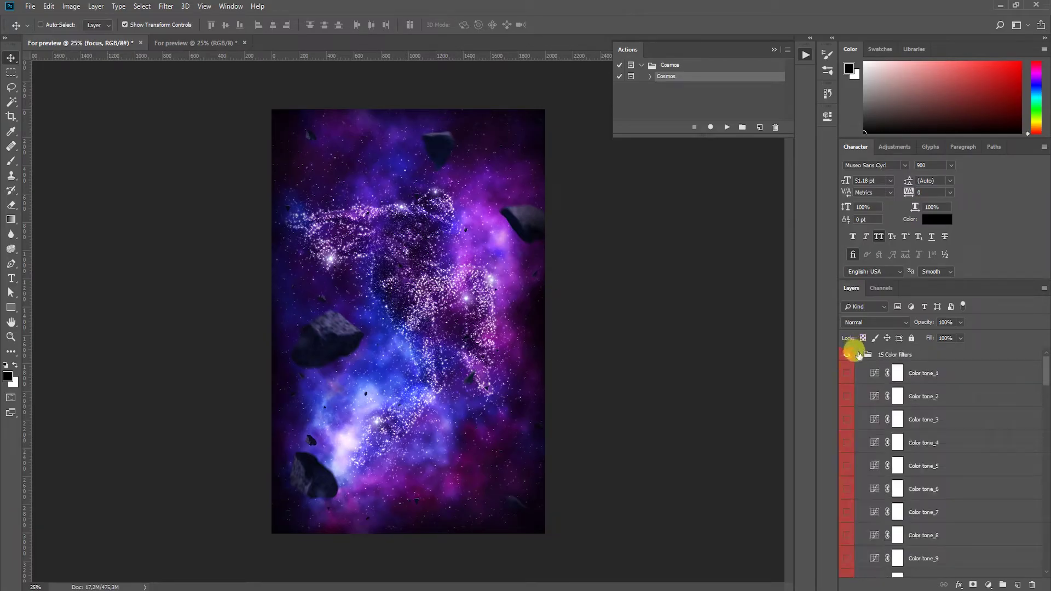
click(847, 410)
click(846, 410)
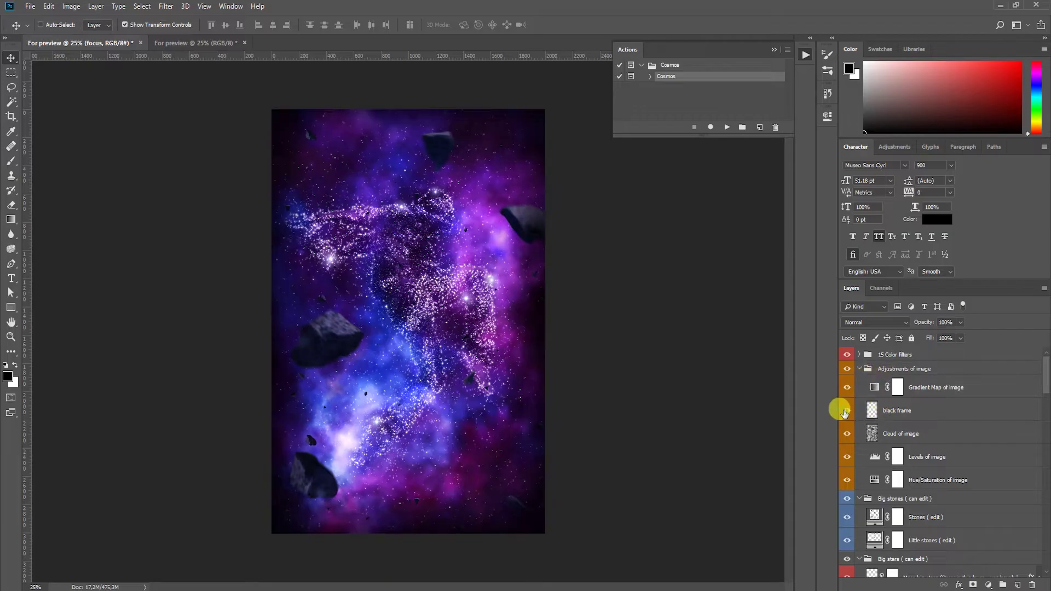
scroll(903, 425, down, 2)
Hide the Stones (edit) layer inside Big stones and zoom in on the figure
click(876, 443)
click(848, 443)
click(847, 460)
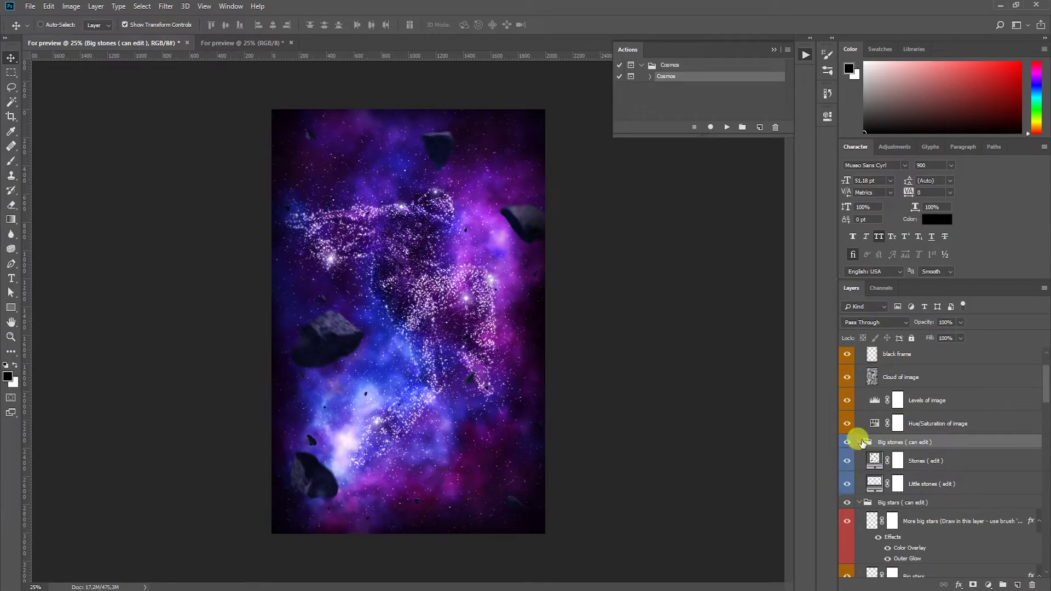
click(847, 442)
click(847, 460)
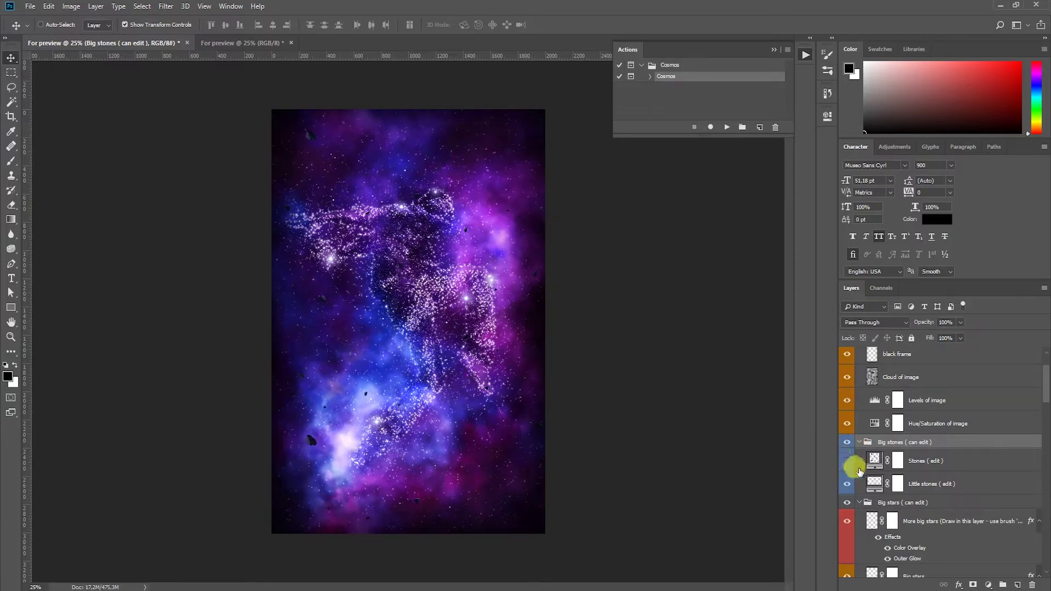
key(ctrl+plus)
scroll(471, 295, up, 3)
scroll(915, 470, down, 1)
scroll(915, 471, down, 1)
click(874, 450)
Toggle the More counter 1 and Counter 2 star layers off and on to compare
scroll(891, 465, down, 2)
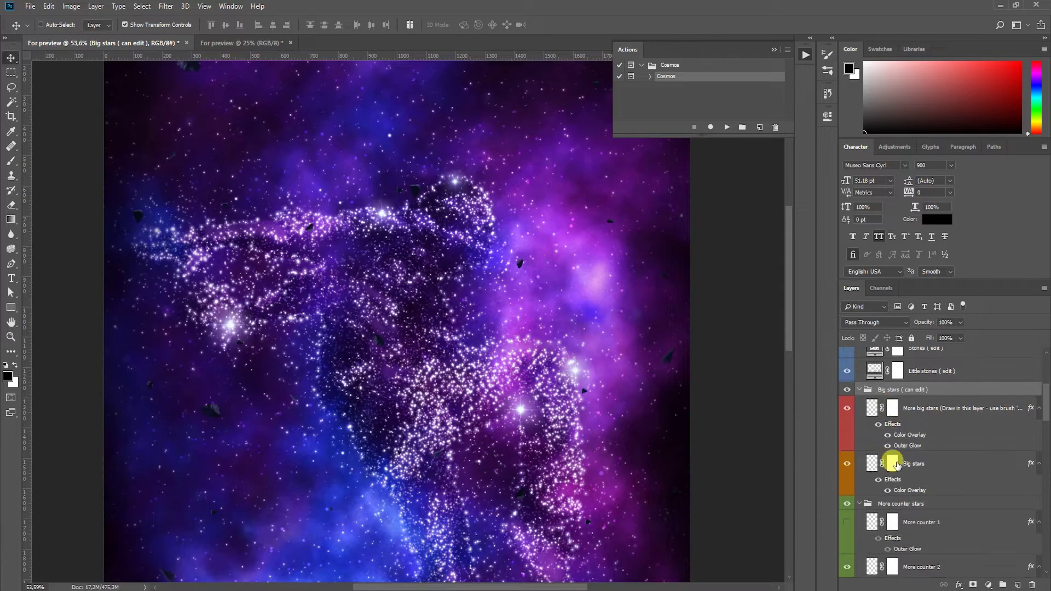
scroll(895, 457, down, 3)
click(912, 439)
click(847, 437)
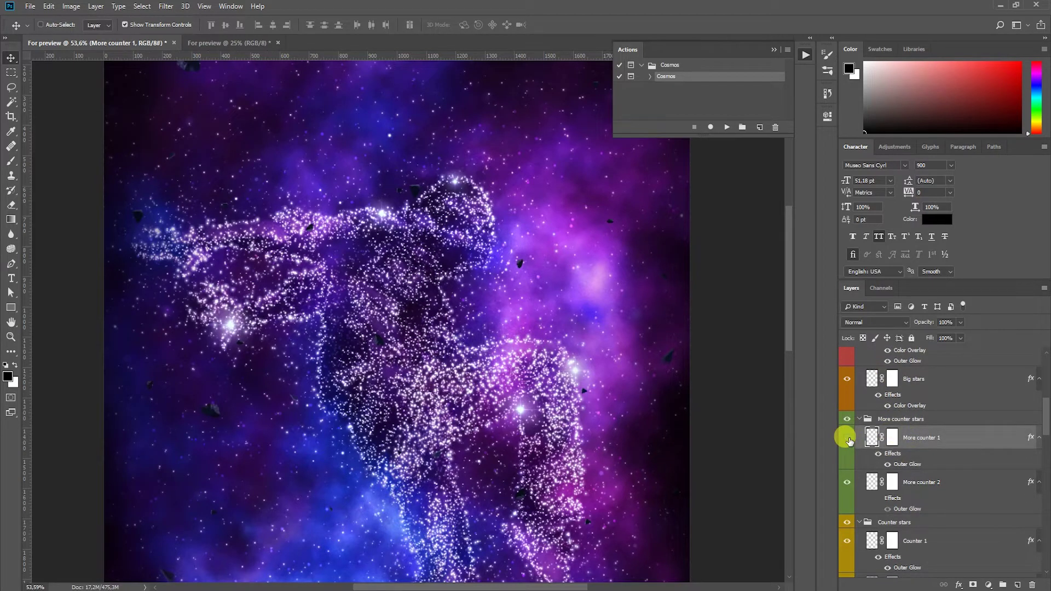
scroll(914, 455, down, 3)
scroll(913, 466, down, 3)
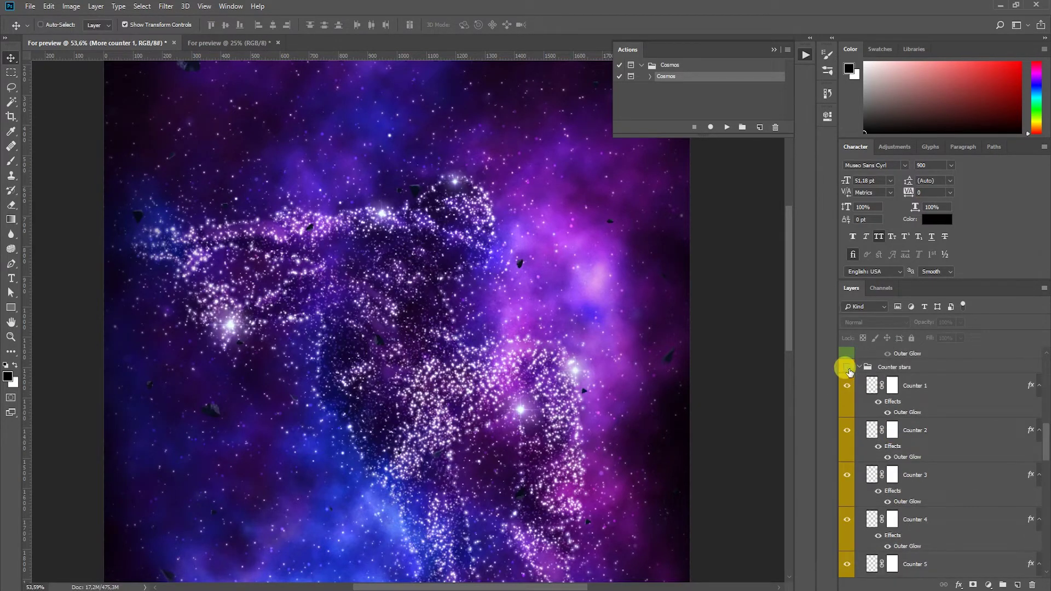
click(846, 372)
scroll(906, 460, down, 3)
Preview the figure with Main star 1 and Main star 4 toggled off
click(911, 483)
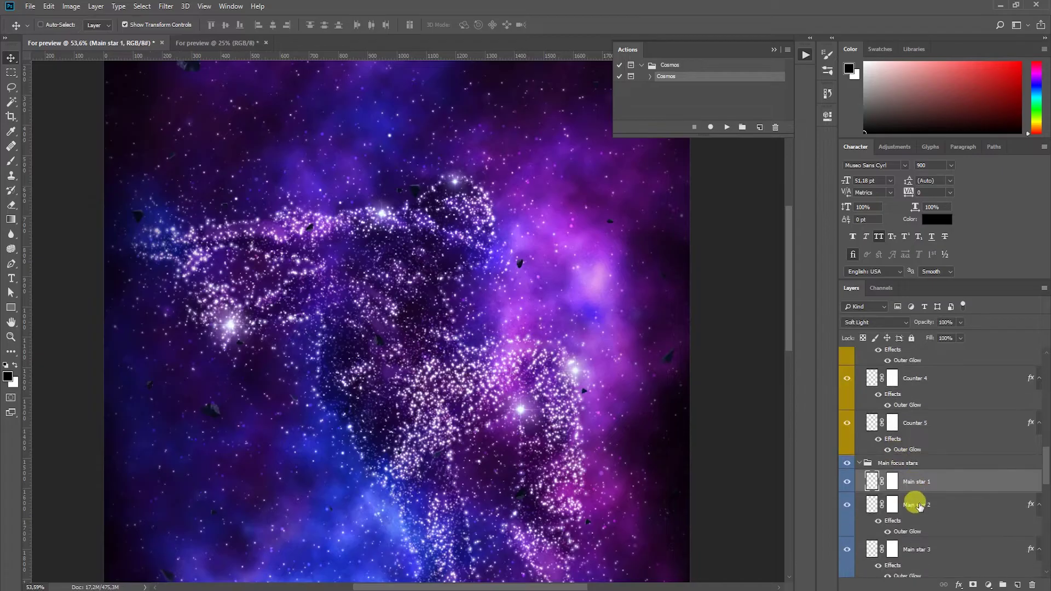
click(847, 482)
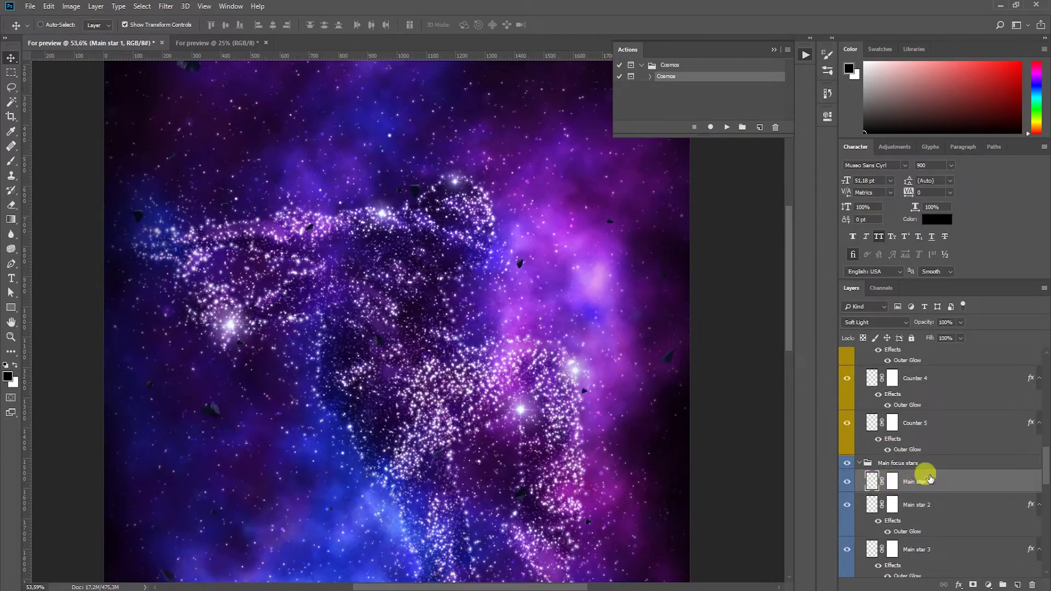
scroll(903, 486, down, 3)
click(847, 509)
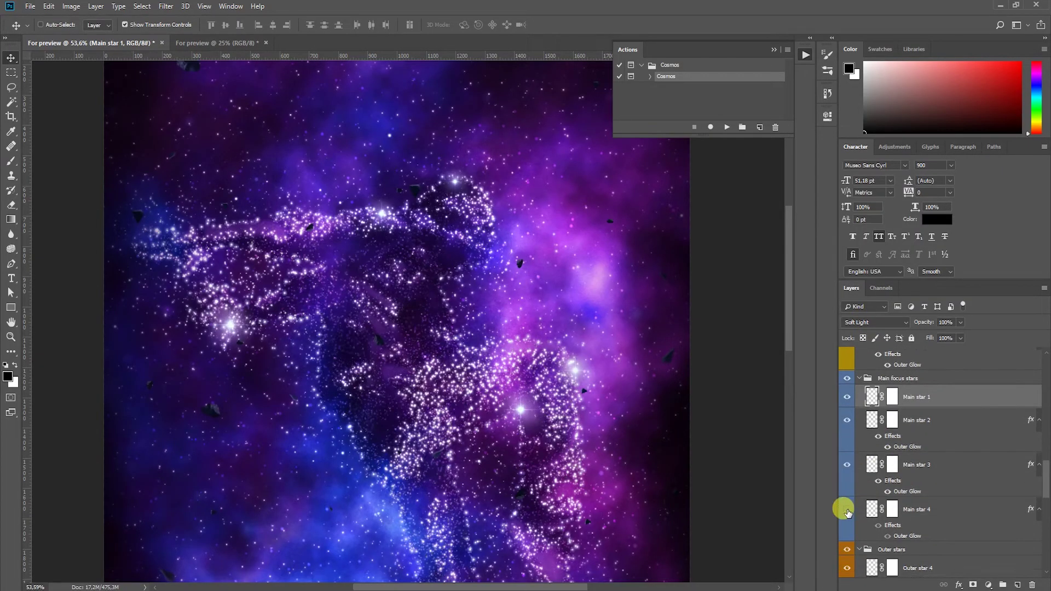
click(909, 511)
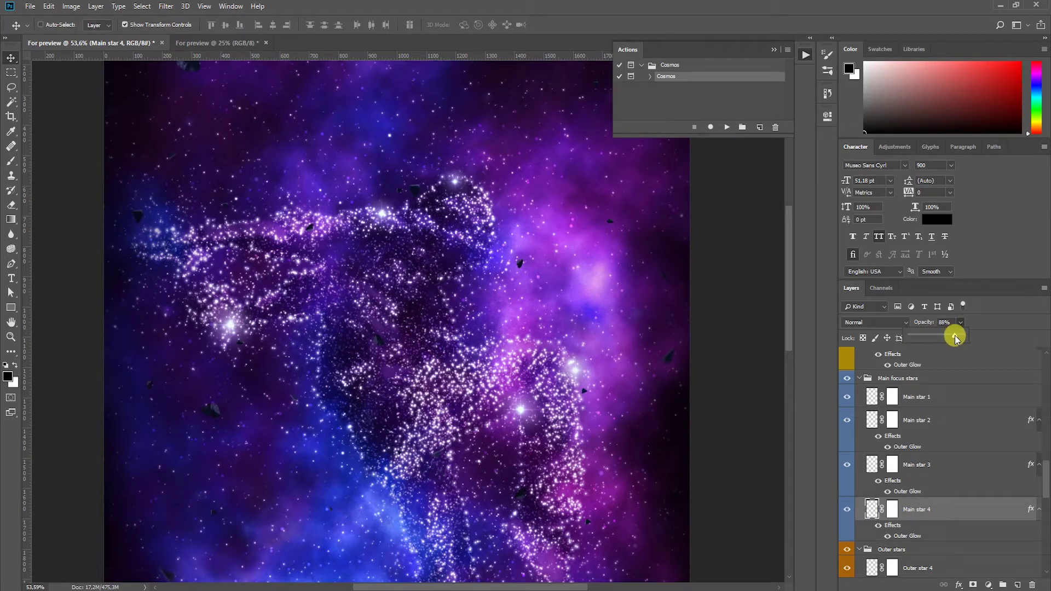
Set the Soft focus layer in Bg to 27% opacity
scroll(909, 509, down, 2)
scroll(903, 509, down, 2)
scroll(909, 498, down, 2)
click(924, 489)
click(846, 489)
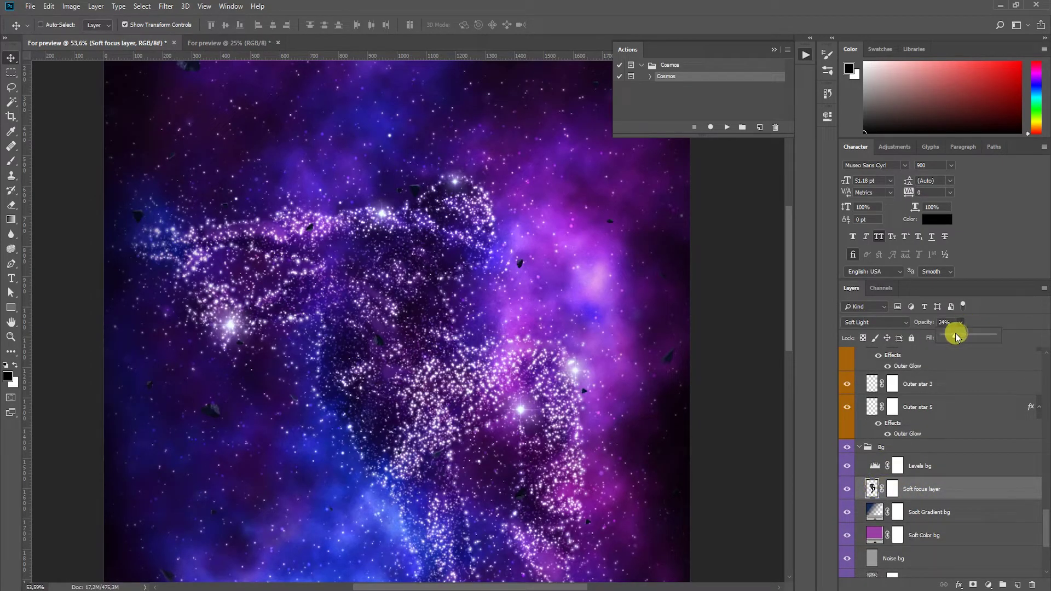
mouse_move(957, 335)
mouse_down()
mouse_move(979, 336)
mouse_move(955, 336)
mouse_up()
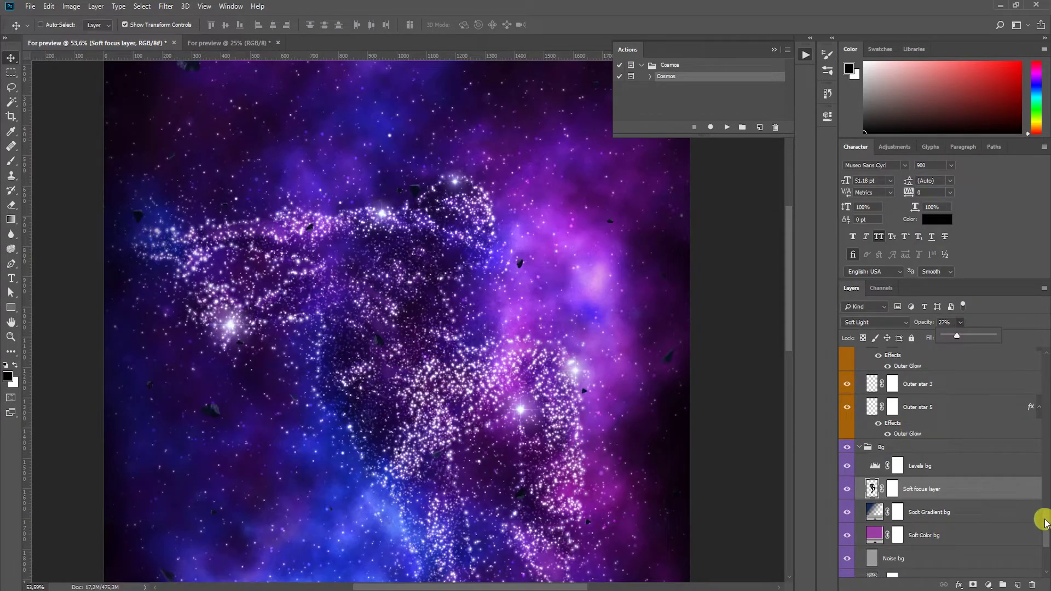
drag(1044, 522, 1043, 386)
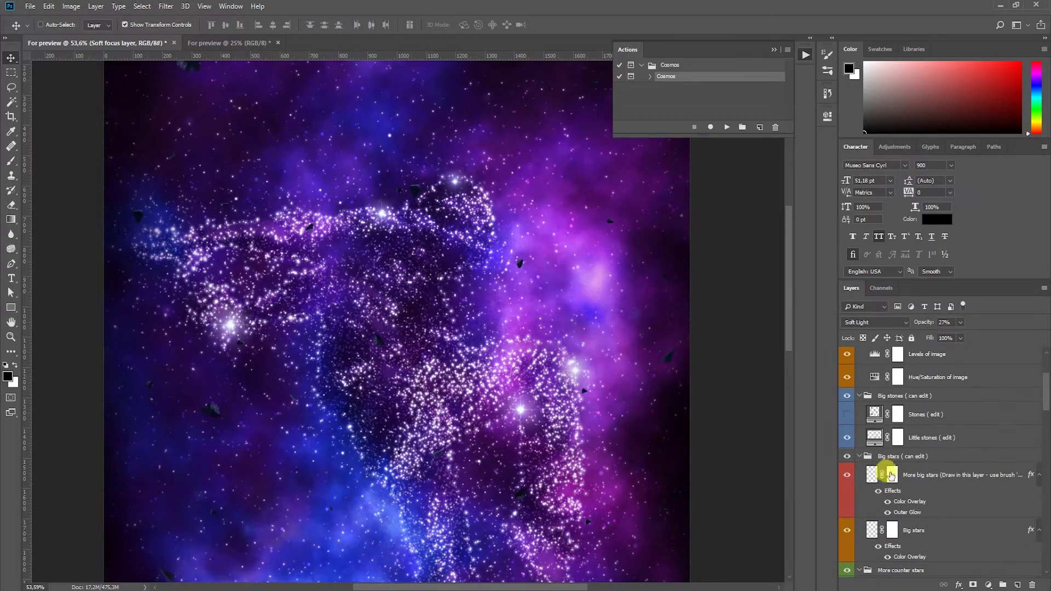
On More big stars, ready the white 'big stars' brush with Stones hidden
click(873, 474)
click(13, 160)
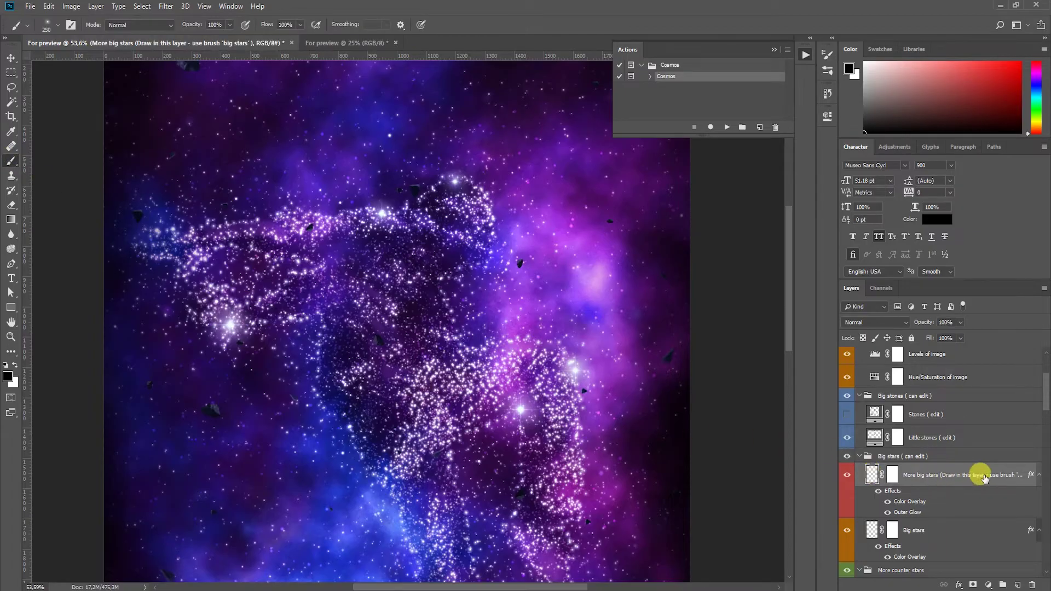
click(845, 414)
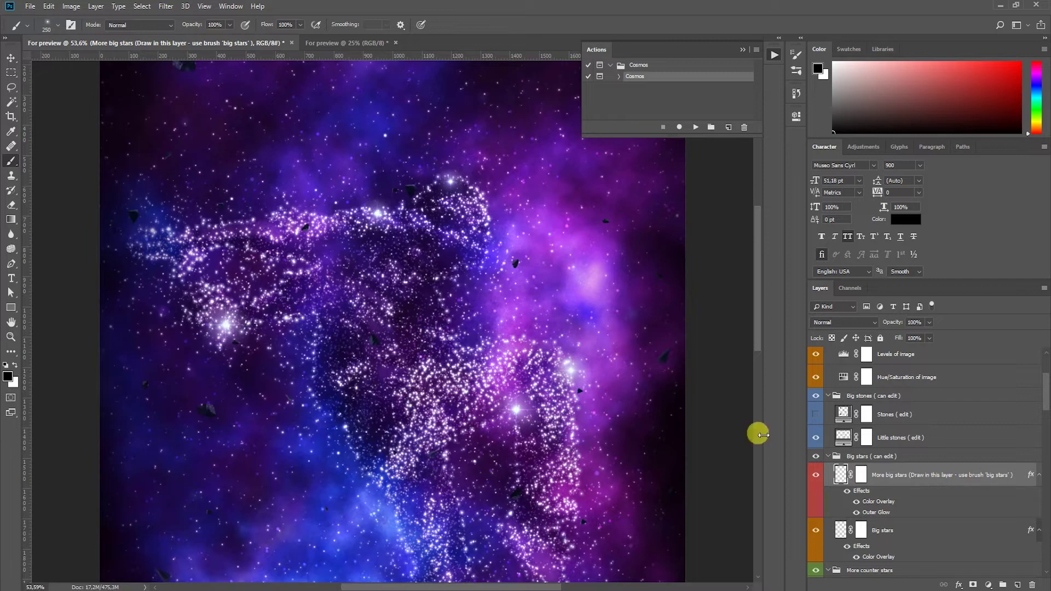
right_click(583, 384)
click(728, 558)
click(545, 4)
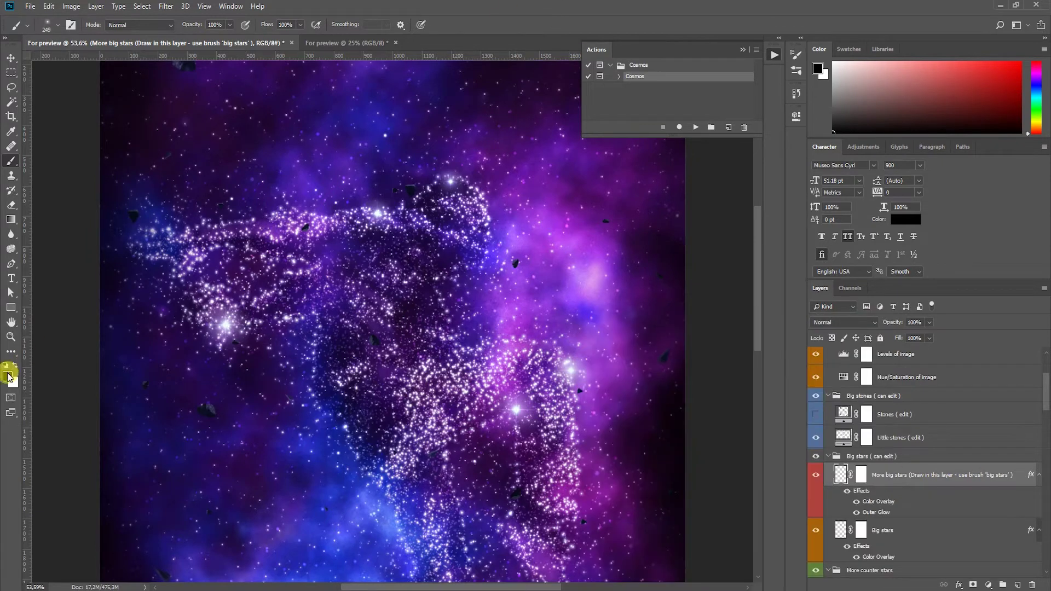
key(x)
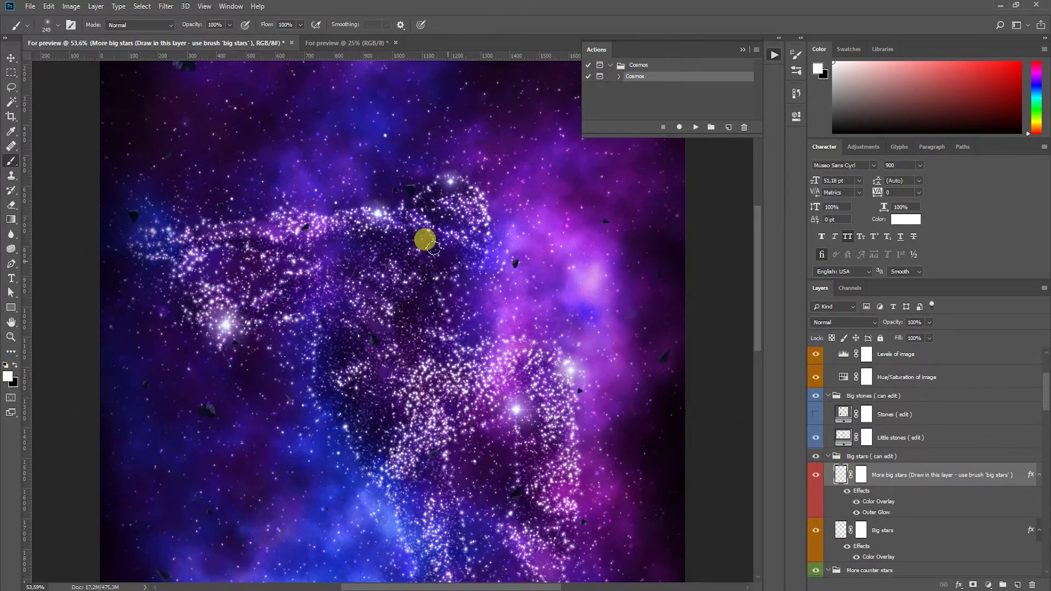
Stamp several big glowing stars over the figure and the top of the nebula
click(470, 193)
scroll(378, 528, down, 3)
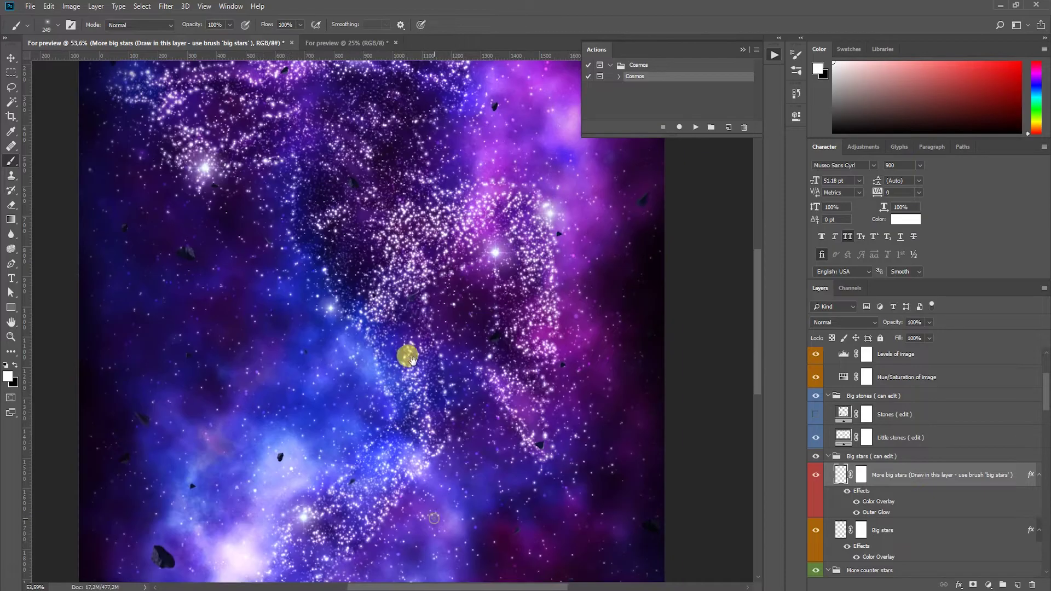
scroll(533, 460, down, 3)
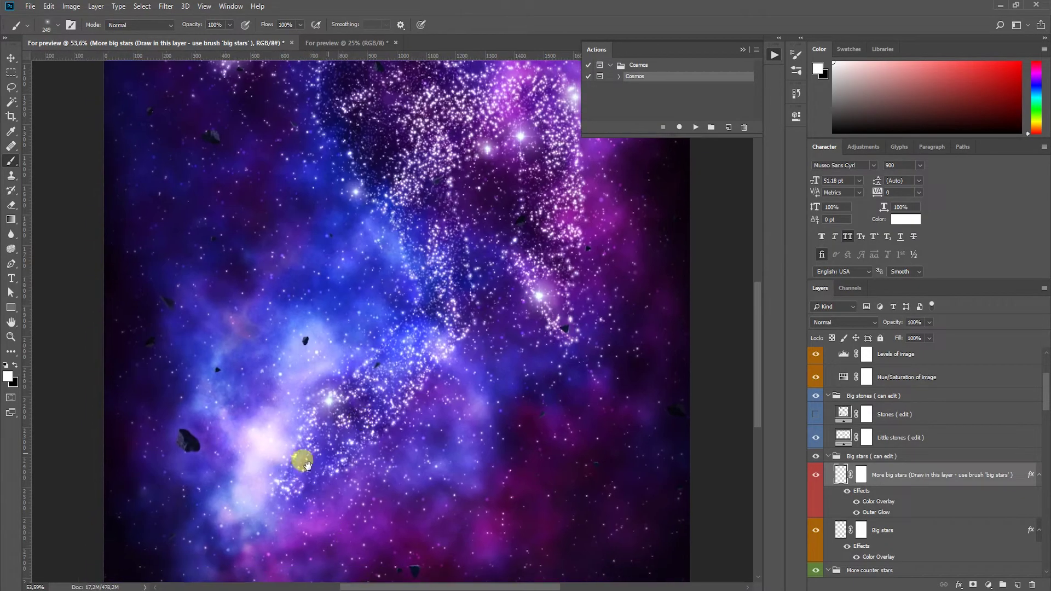
scroll(394, 404, down, 2)
scroll(417, 239, up, 2)
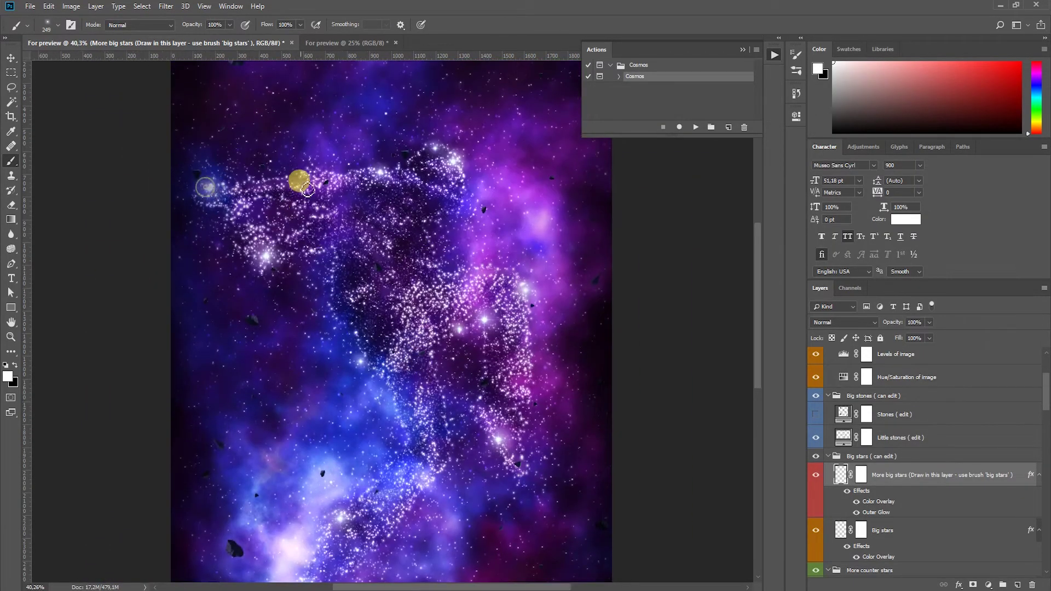
click(246, 184)
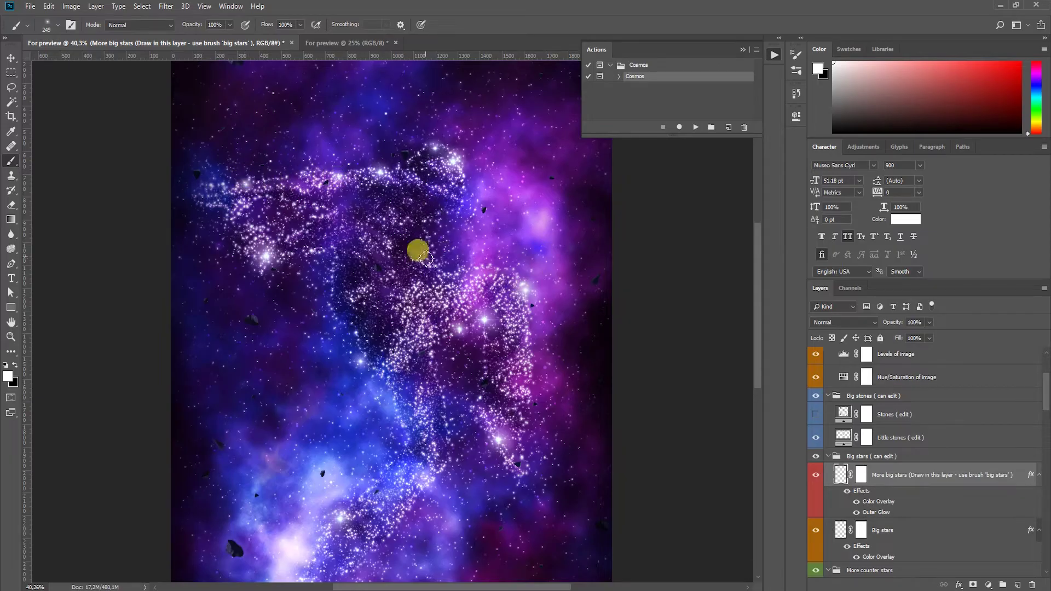
click(355, 297)
click(547, 129)
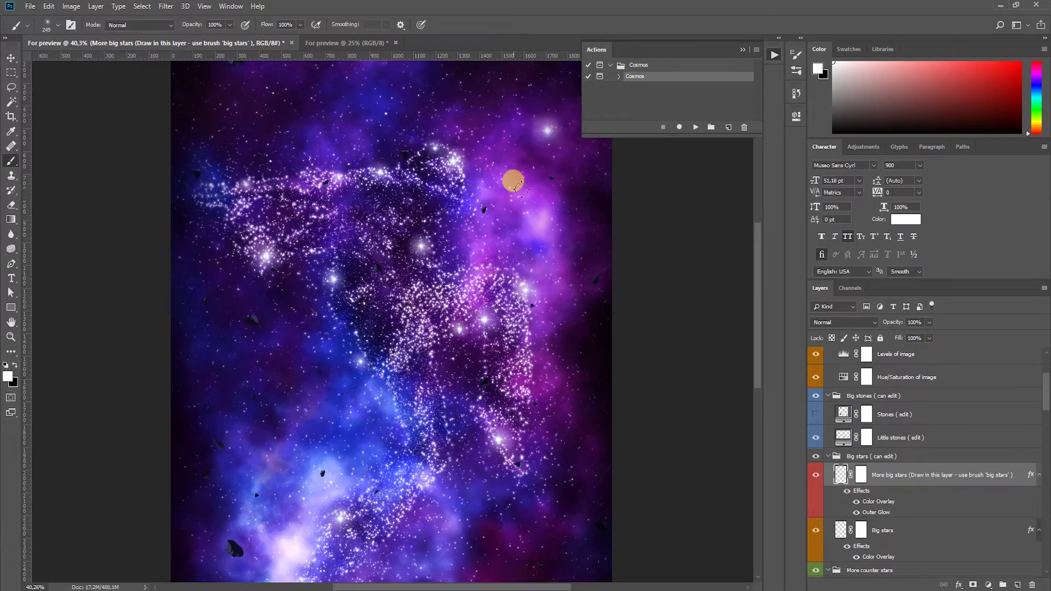
click(273, 123)
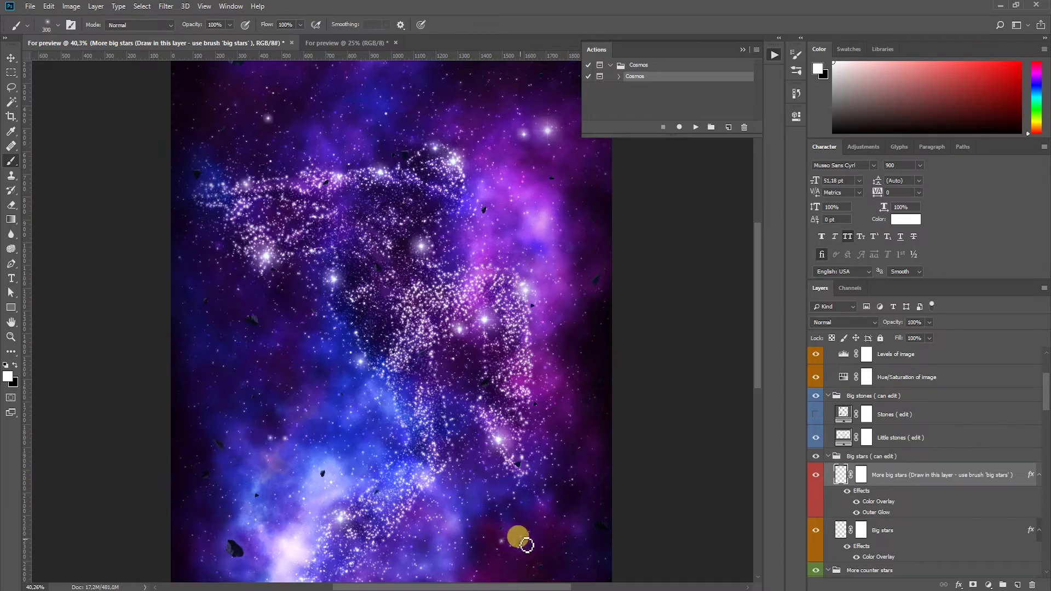
drag(453, 453, 411, 430)
drag(328, 371, 366, 412)
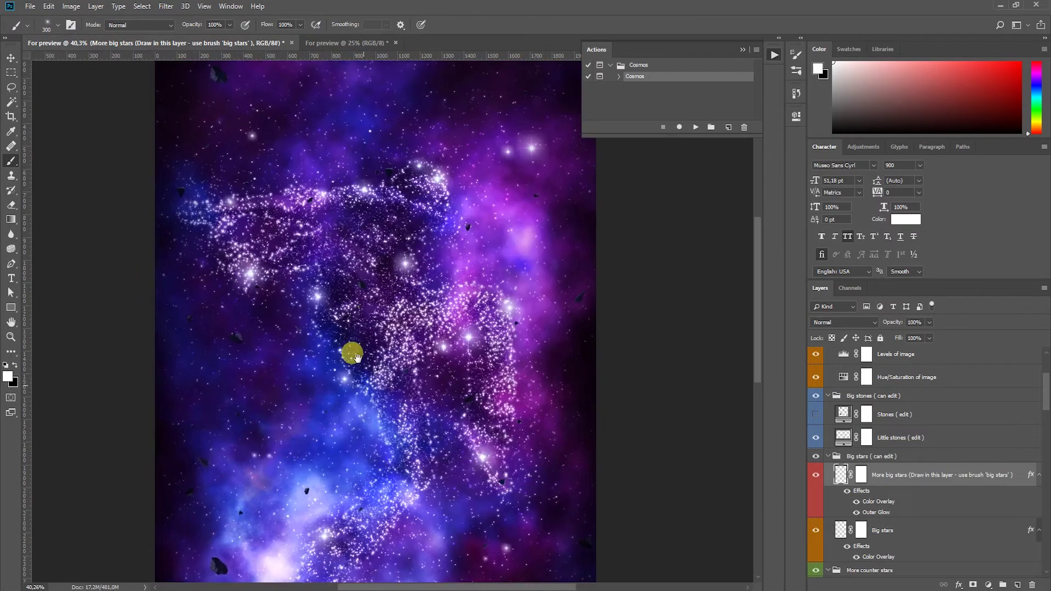
click(11, 57)
scroll(444, 235, down, 3)
scroll(474, 216, up, 2)
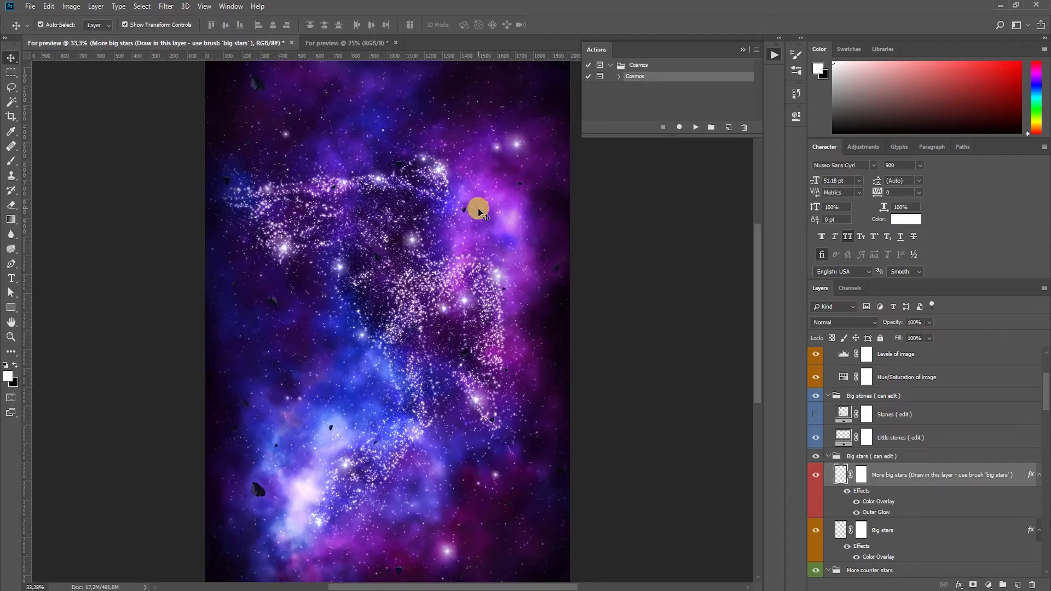
Turn on the Color tone_1 filter in the 15 Color filters group
click(817, 415)
scroll(876, 412, up, 3)
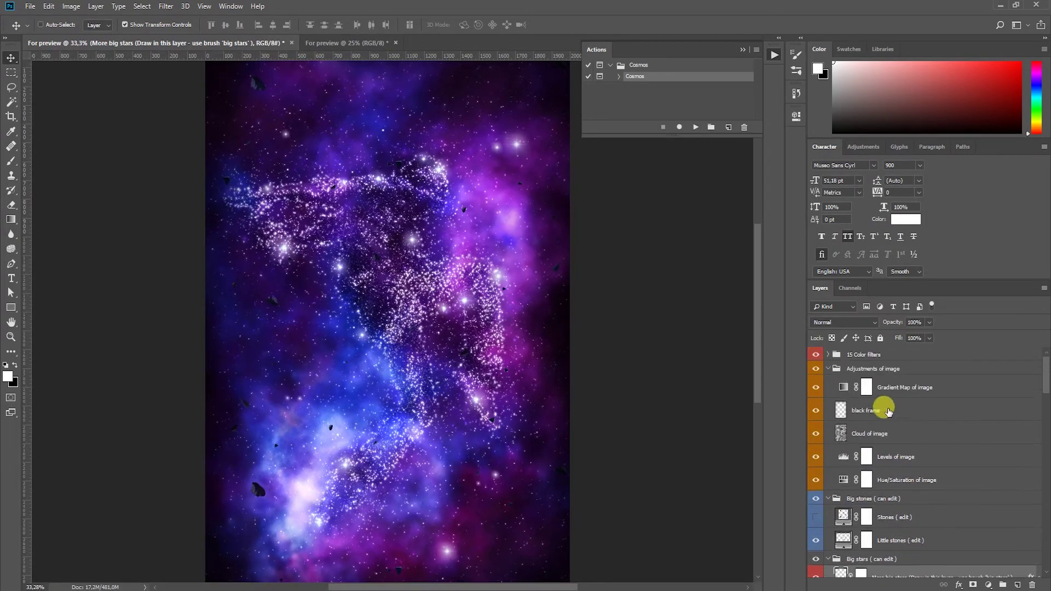
click(829, 357)
click(815, 373)
click(892, 373)
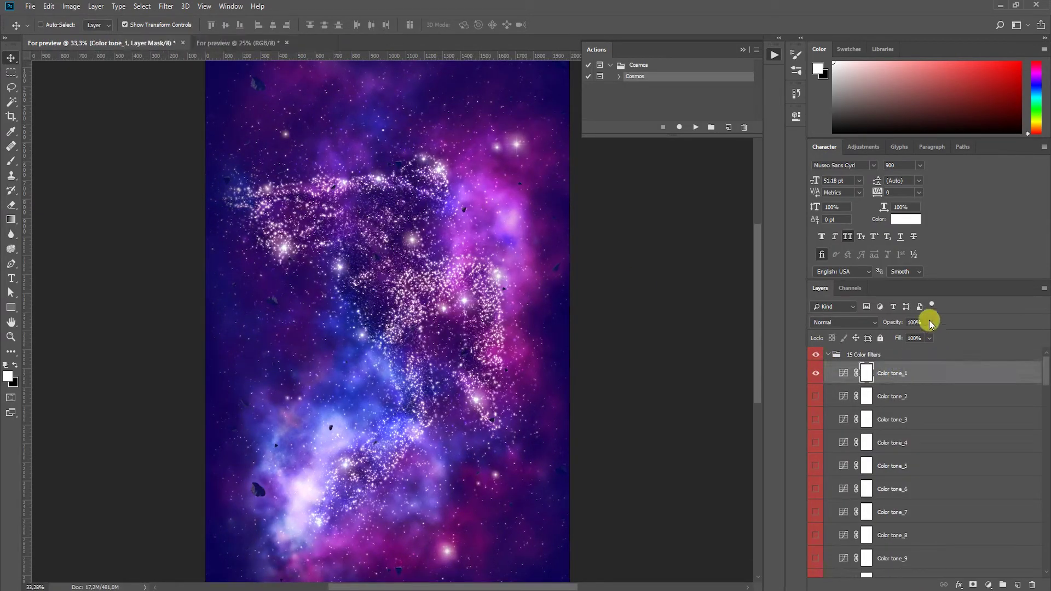
Collapse the Color filters, Big stars, counter stars and remaining layer groups
click(827, 354)
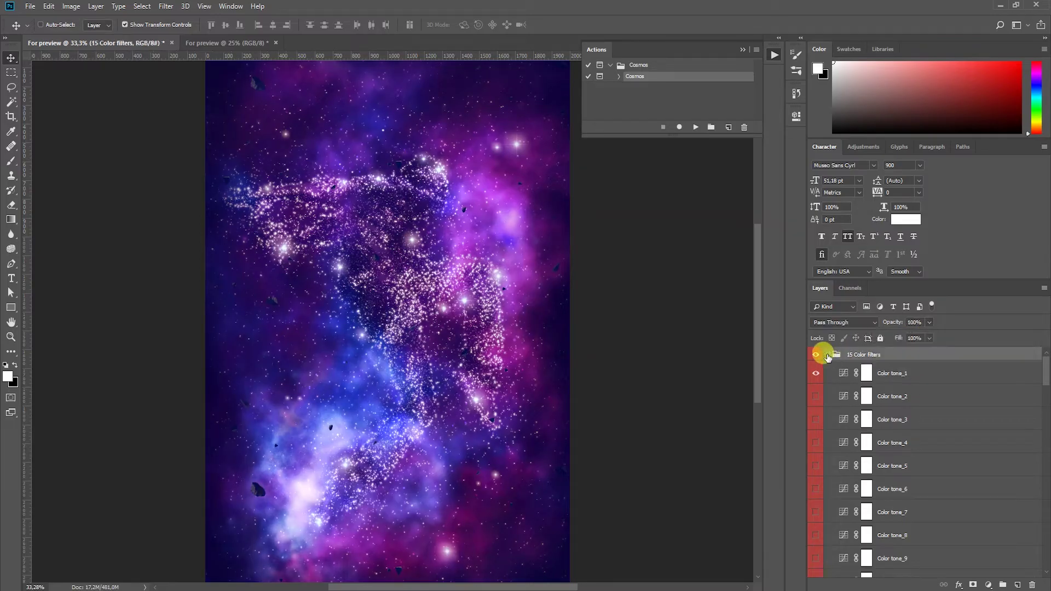
click(828, 369)
click(827, 397)
click(827, 412)
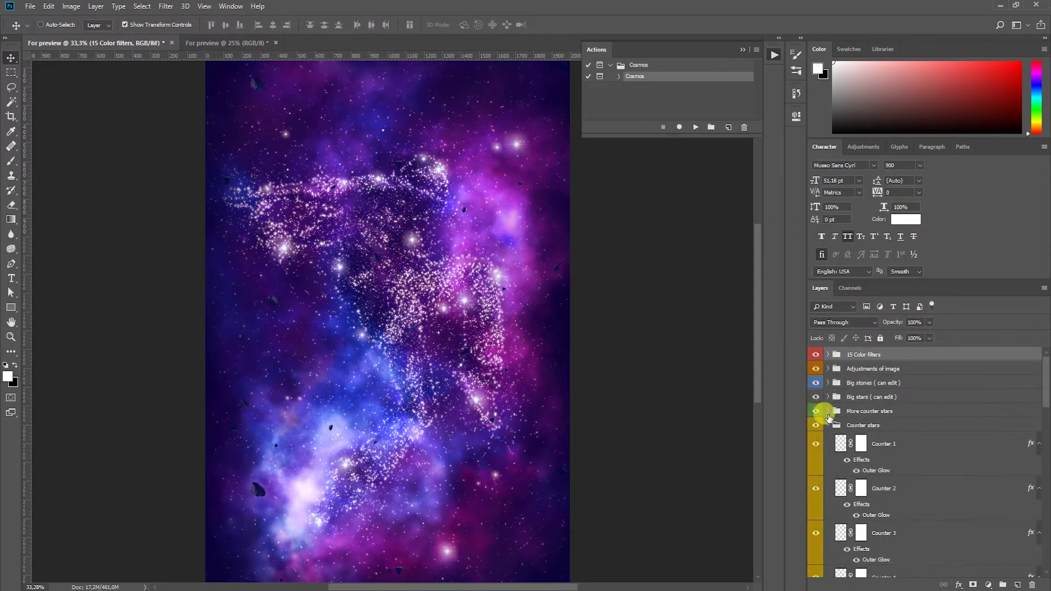
click(827, 439)
click(827, 468)
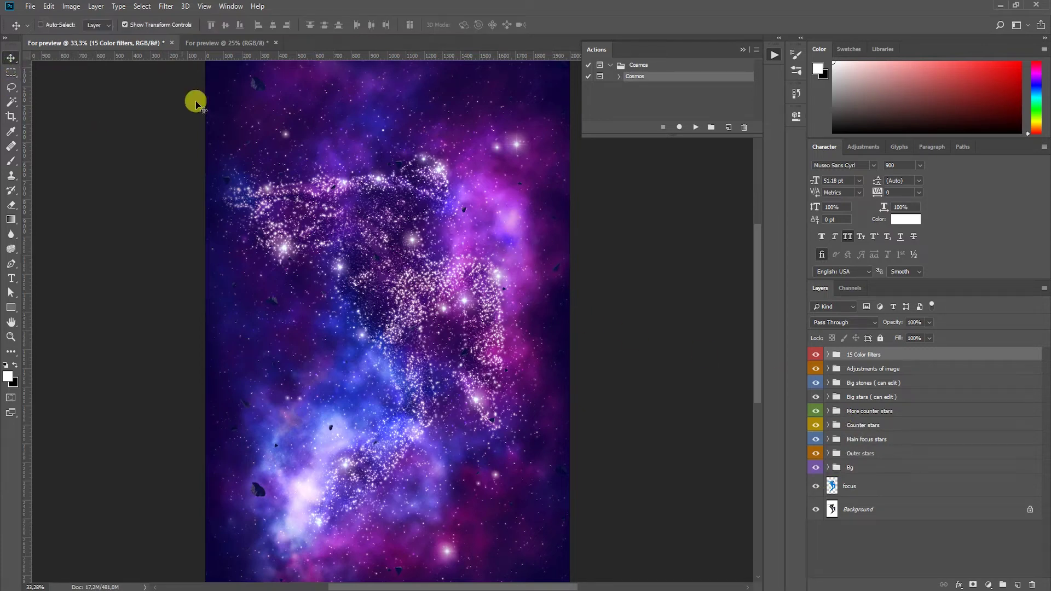
In the basketball photo, select the player by inverting a Magic Wand background selection
click(202, 43)
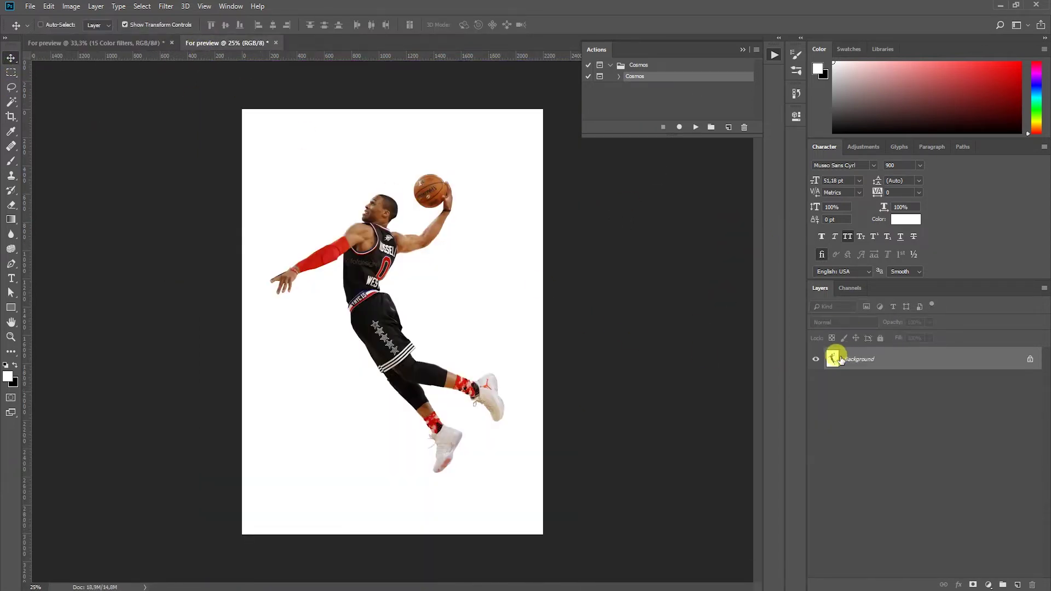
click(14, 104)
click(364, 186)
key(ctrl+shift+i)
Add a layer named focus and fill the player selection with cyan
click(1018, 585)
double_click(848, 359)
text(focus)
key(Return)
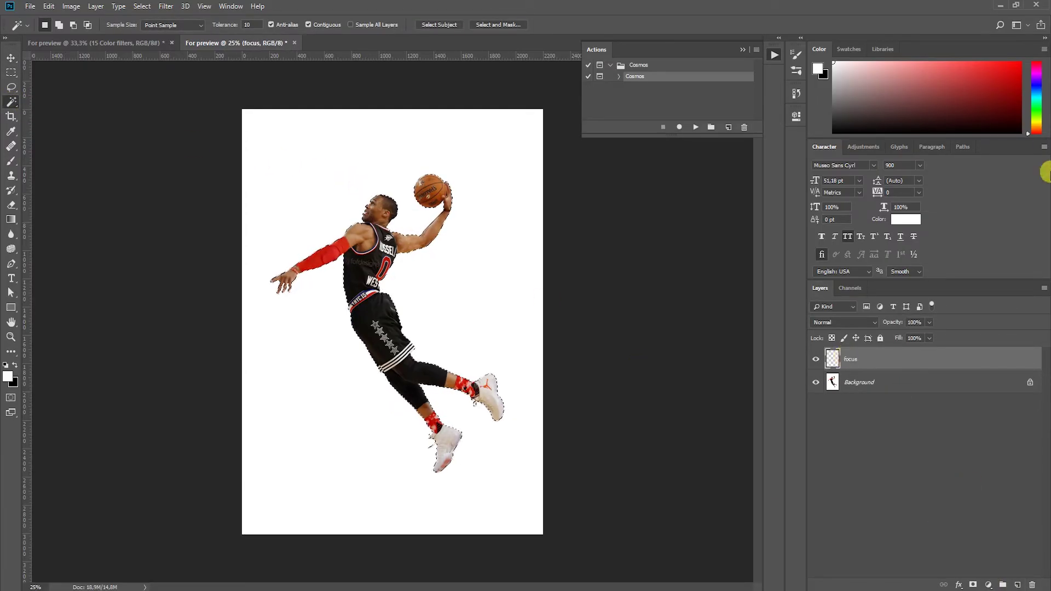
click(1036, 94)
click(1010, 77)
key(alt+BackSpace)
Start the Cosmos action on the basketball photo
key(v)
key(b)
click(695, 128)
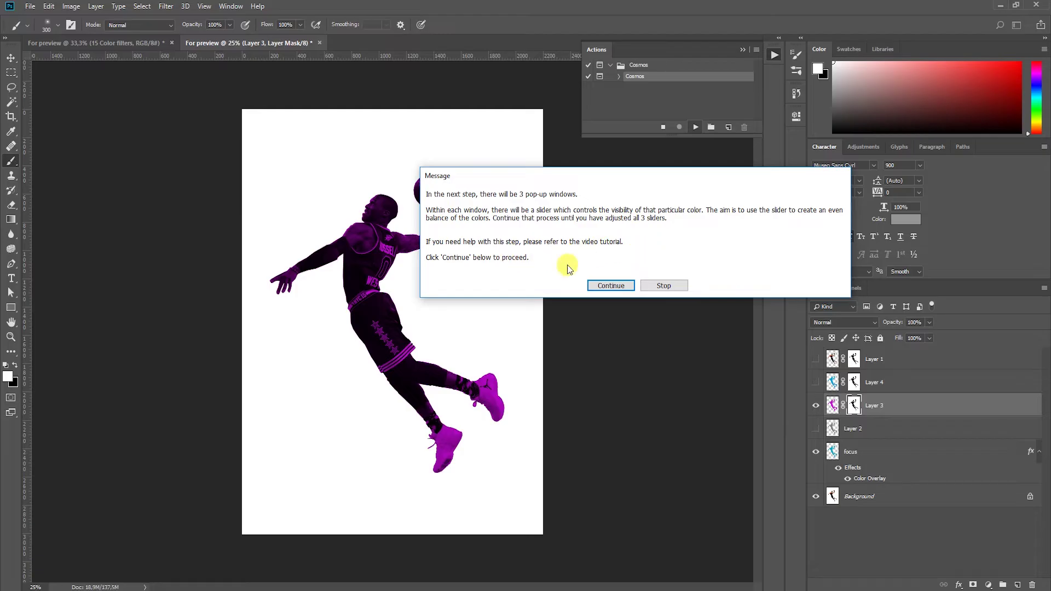
Accept the first and Layer 4 thresholds, then set Layer 1's threshold to 247
click(608, 285)
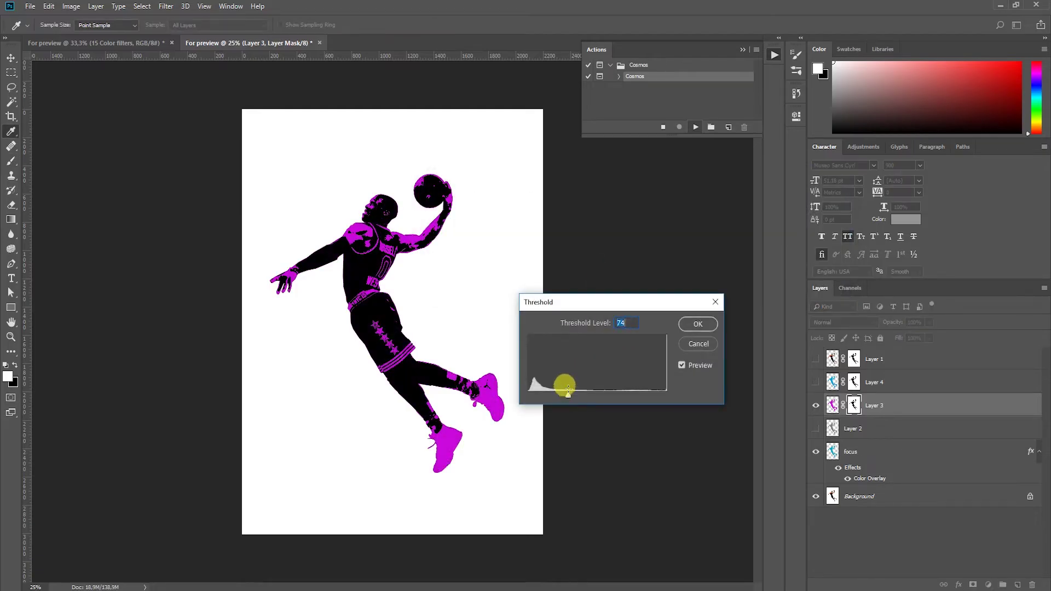
click(698, 324)
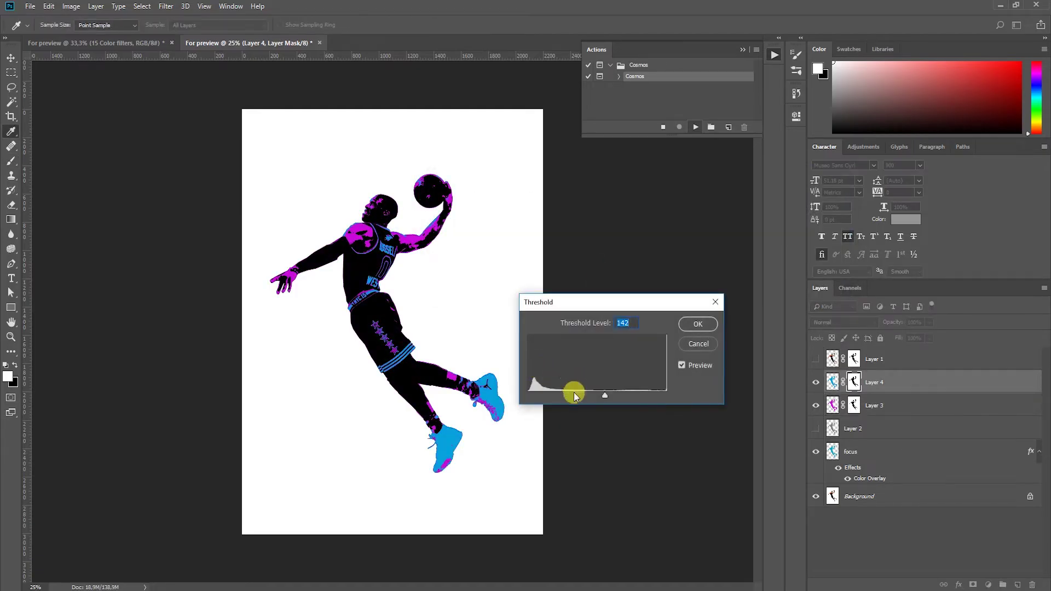
drag(609, 397, 617, 394)
click(697, 324)
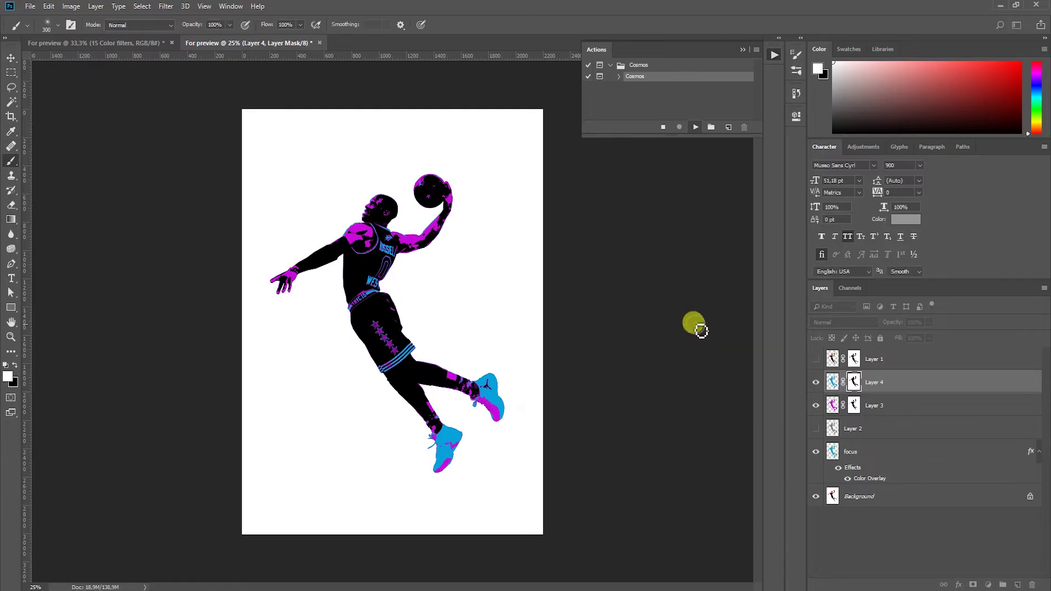
drag(659, 397, 662, 399)
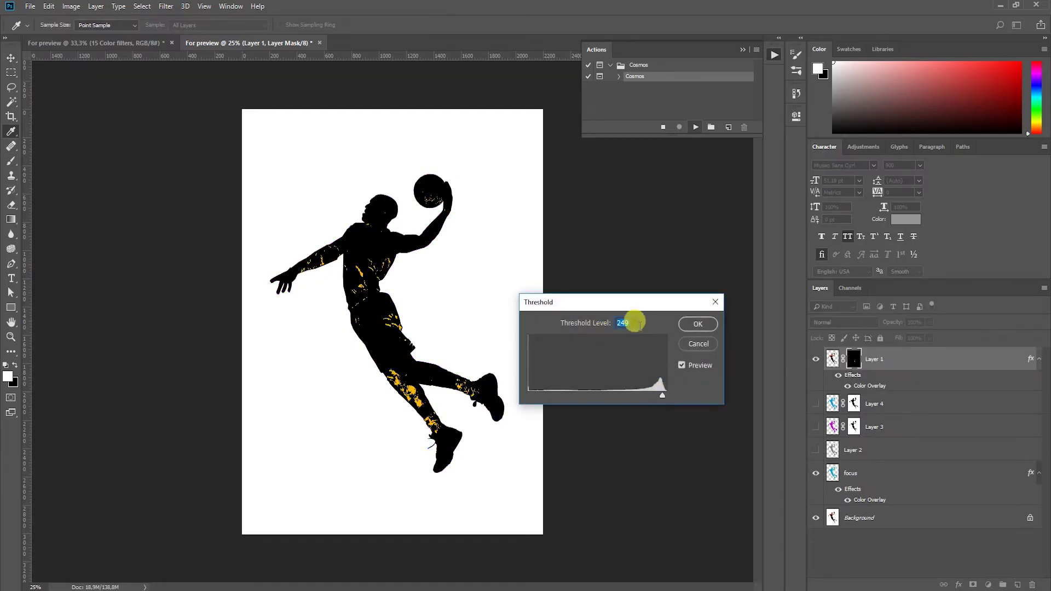
text(247)
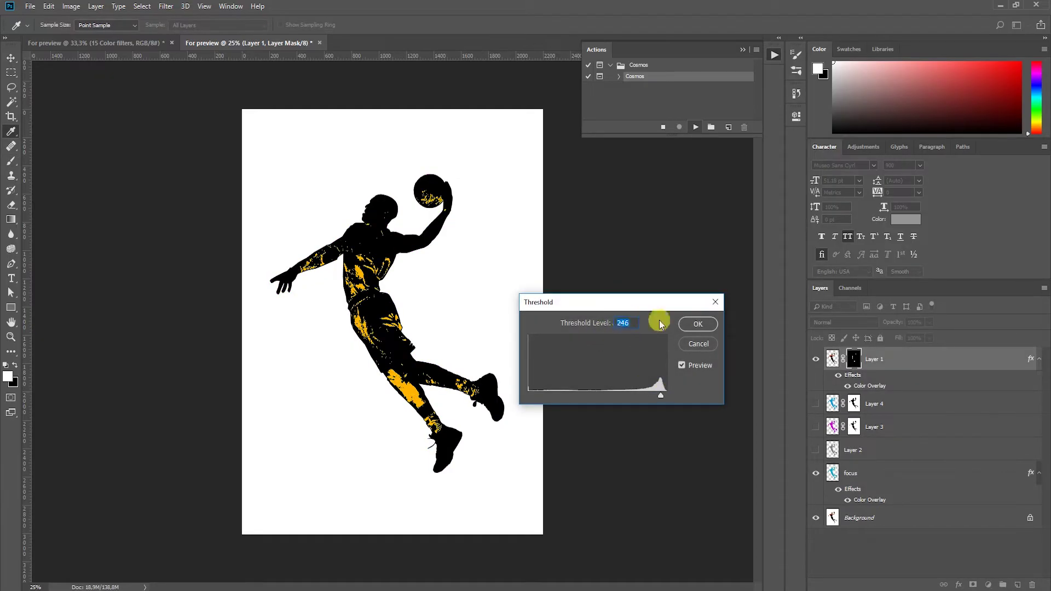
click(697, 324)
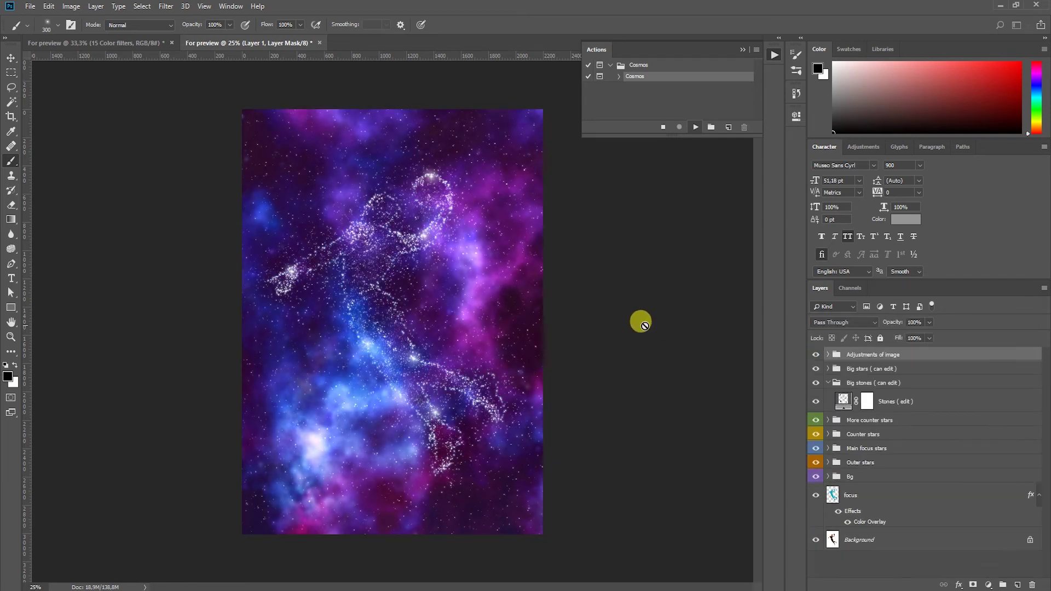
Hide the Big stones group from the canvas
scroll(382, 305, up, 3)
key(v)
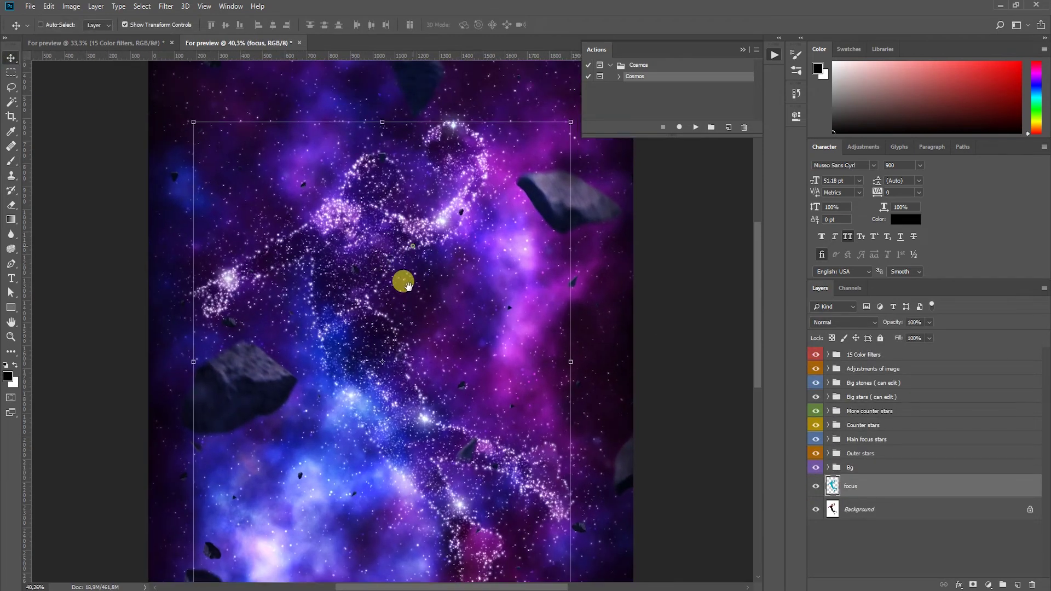
scroll(404, 279, up, 1)
click(858, 381)
click(816, 383)
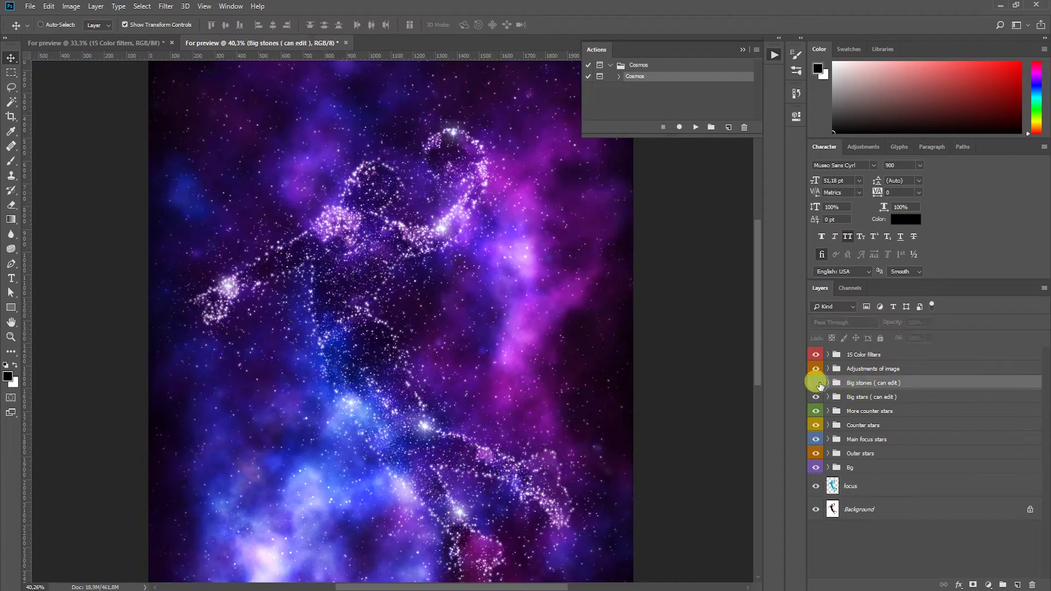
Select the More big stars layer and set up the white 'big stars' brush
scroll(675, 383, up, 1)
click(828, 397)
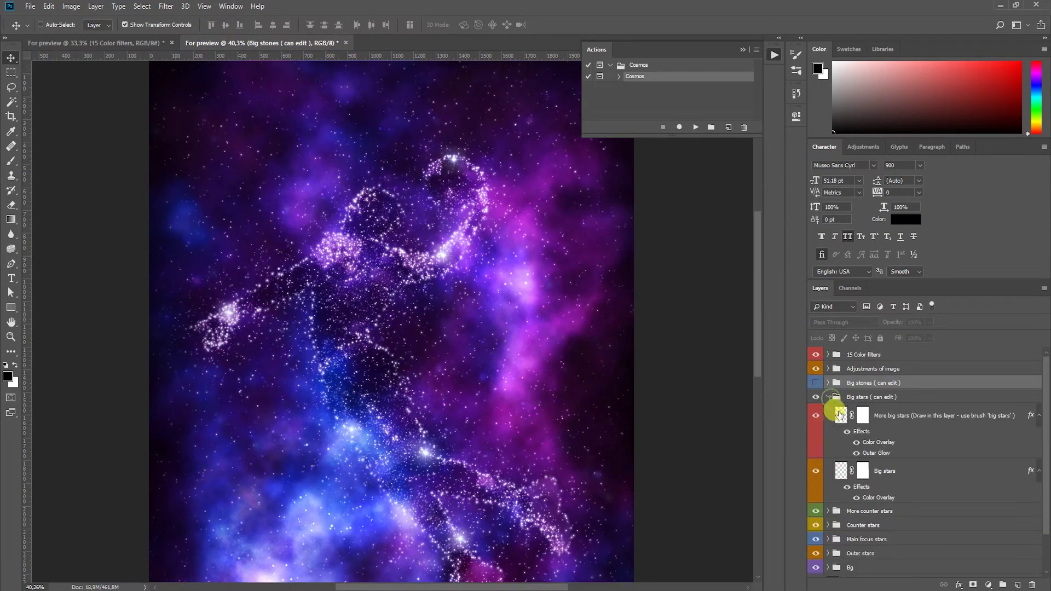
click(832, 415)
click(11, 161)
key(x)
right_click(325, 296)
click(466, 537)
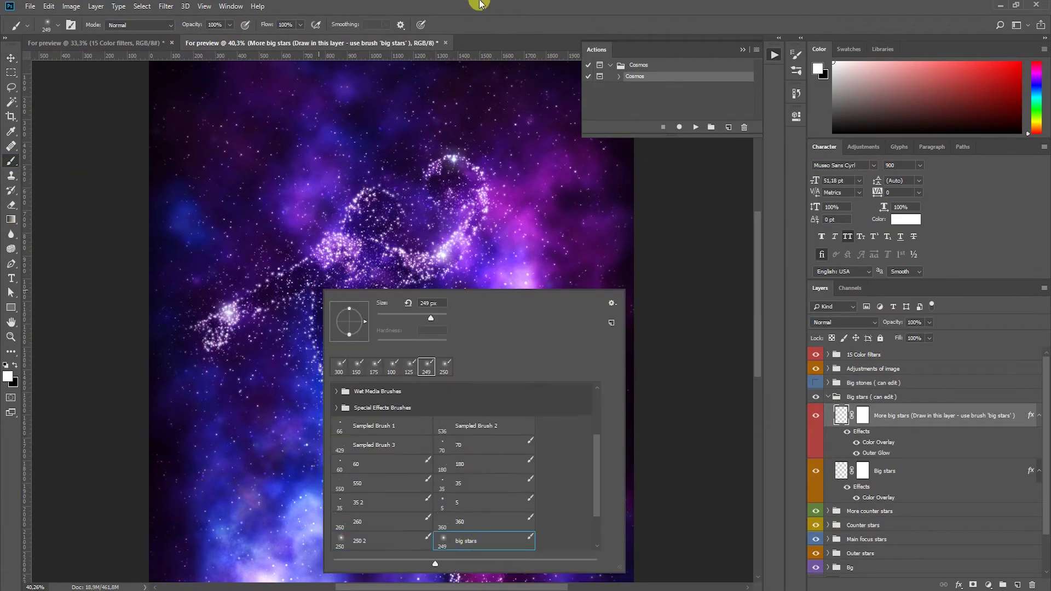
key(Return)
Paint bright big stars along the figure's head, body and legs
drag(377, 193, 205, 329)
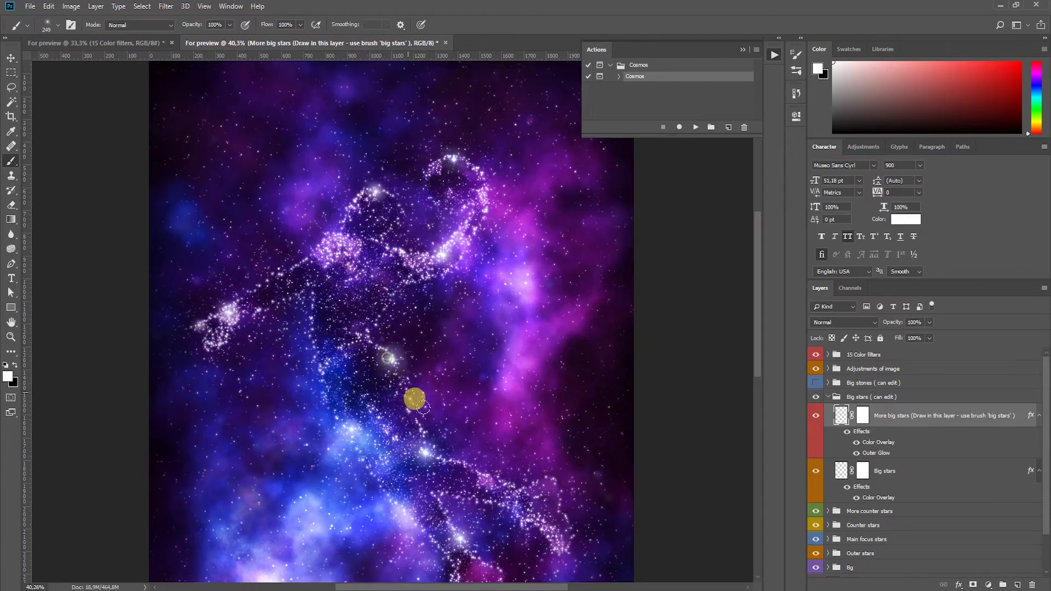
click(548, 476)
drag(502, 570, 504, 450)
click(463, 515)
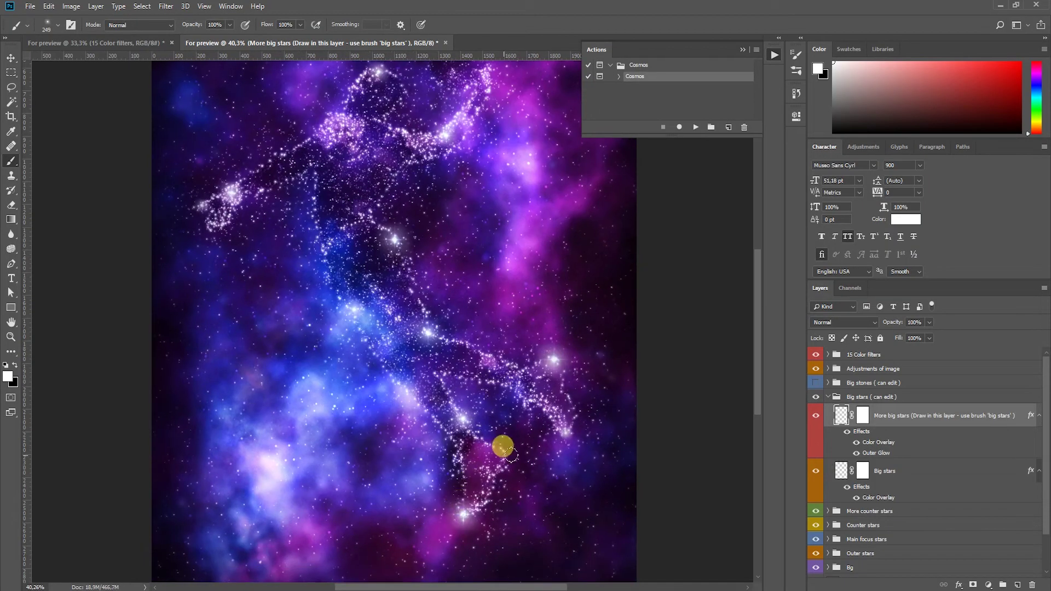
click(316, 240)
drag(421, 197, 417, 265)
click(482, 120)
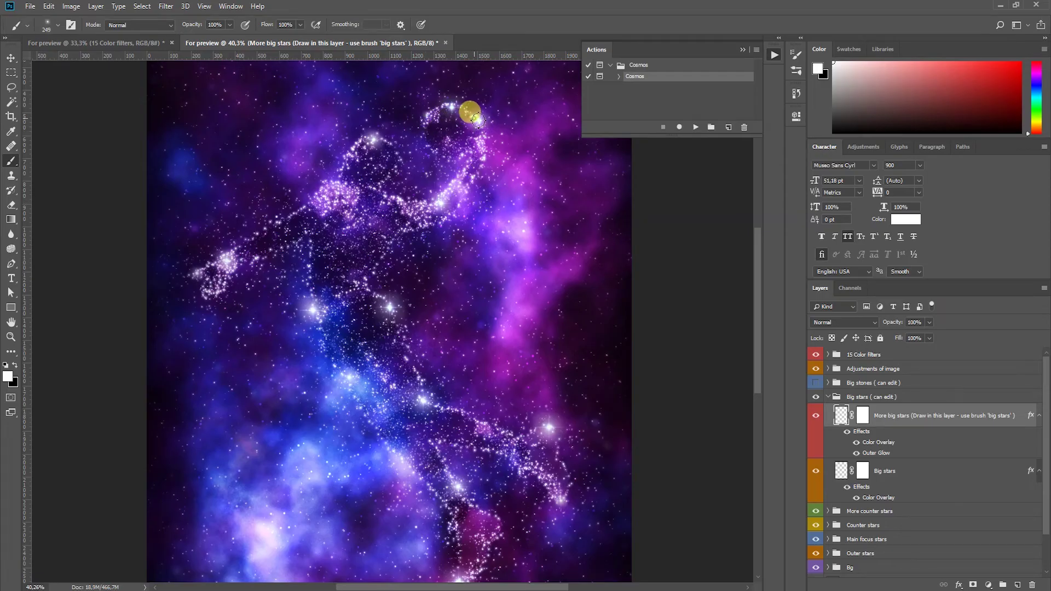
Add more glowing stars near the head, beside the figure and across the surrounding nebula
click(325, 186)
click(549, 313)
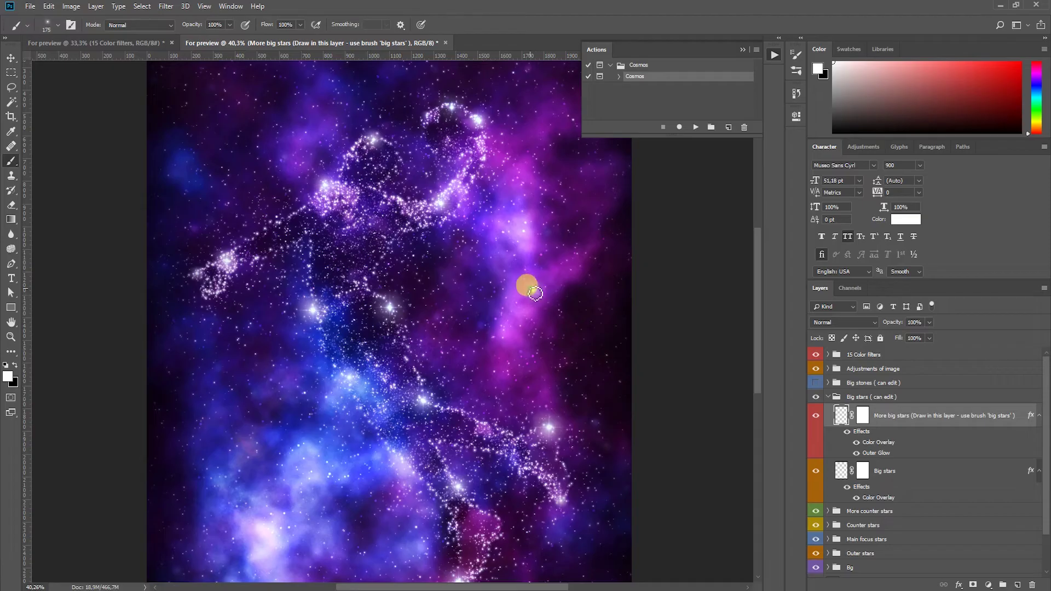
click(372, 325)
click(222, 412)
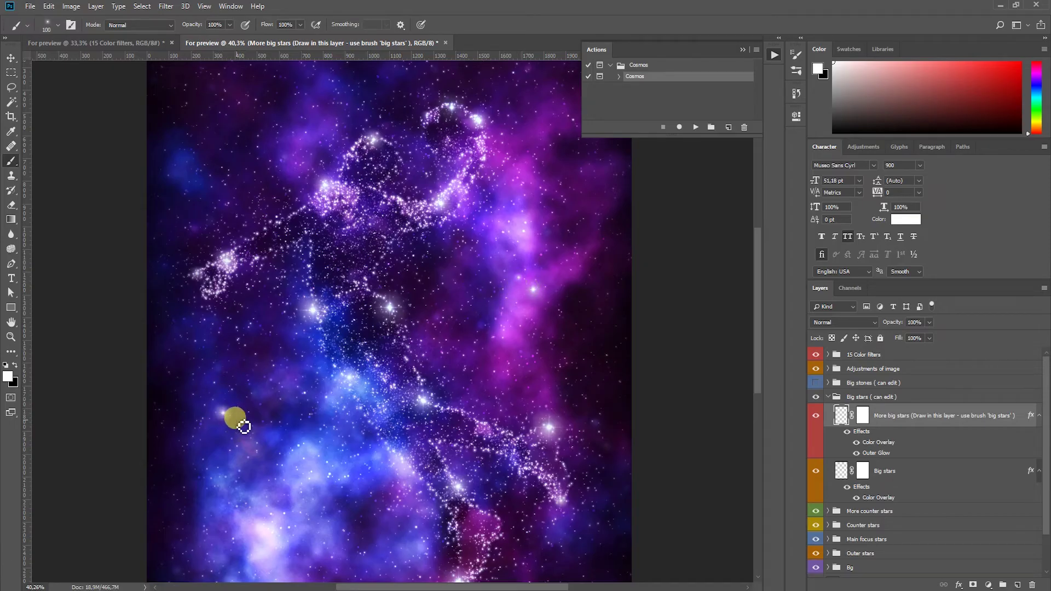
scroll(315, 245, up, 2)
scroll(519, 138, up, 1)
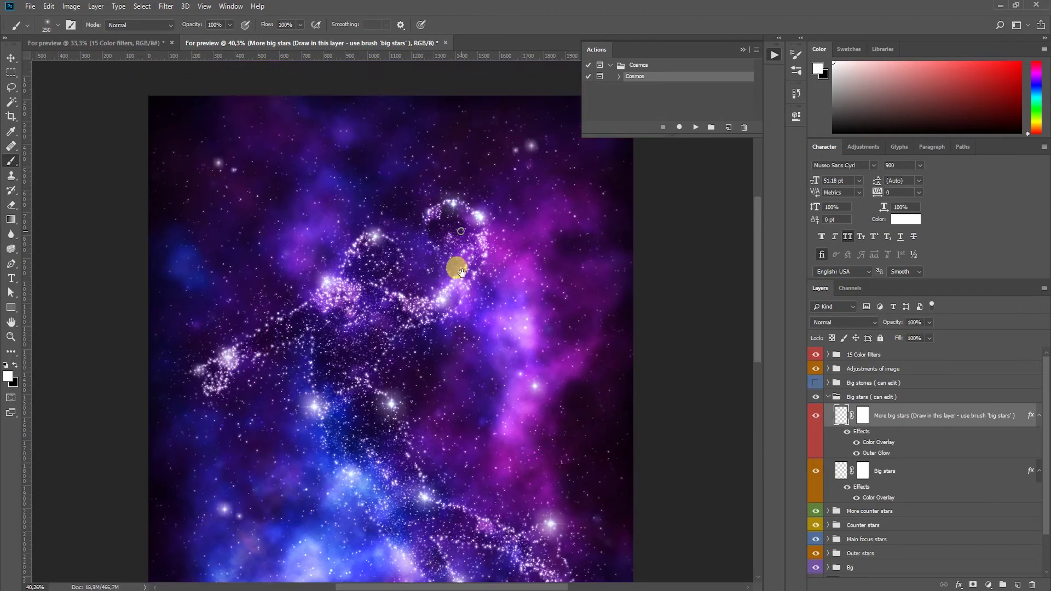
scroll(432, 285, down, 10)
drag(413, 214, 413, 342)
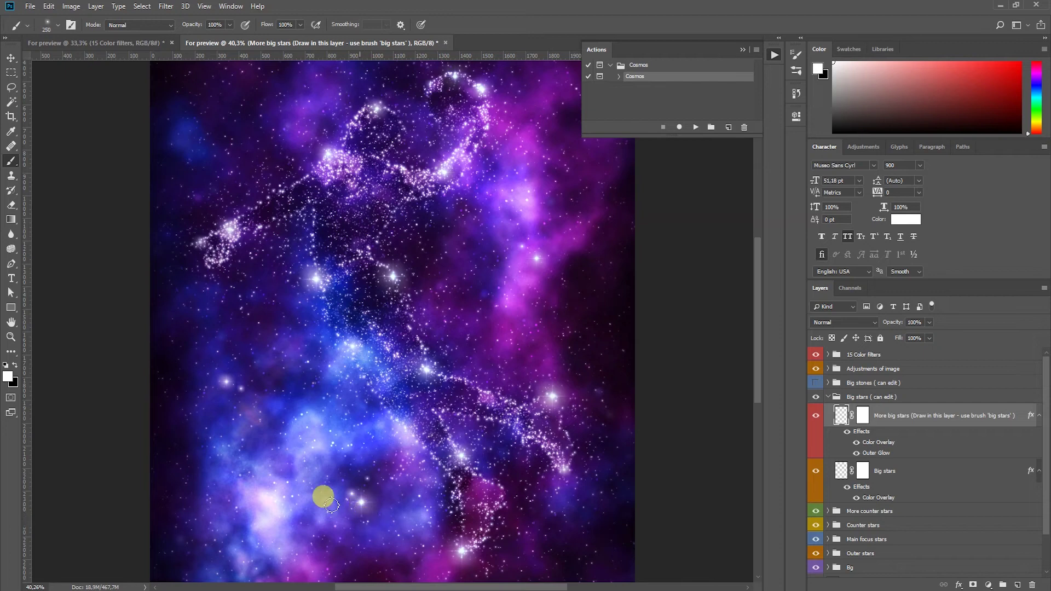
click(250, 405)
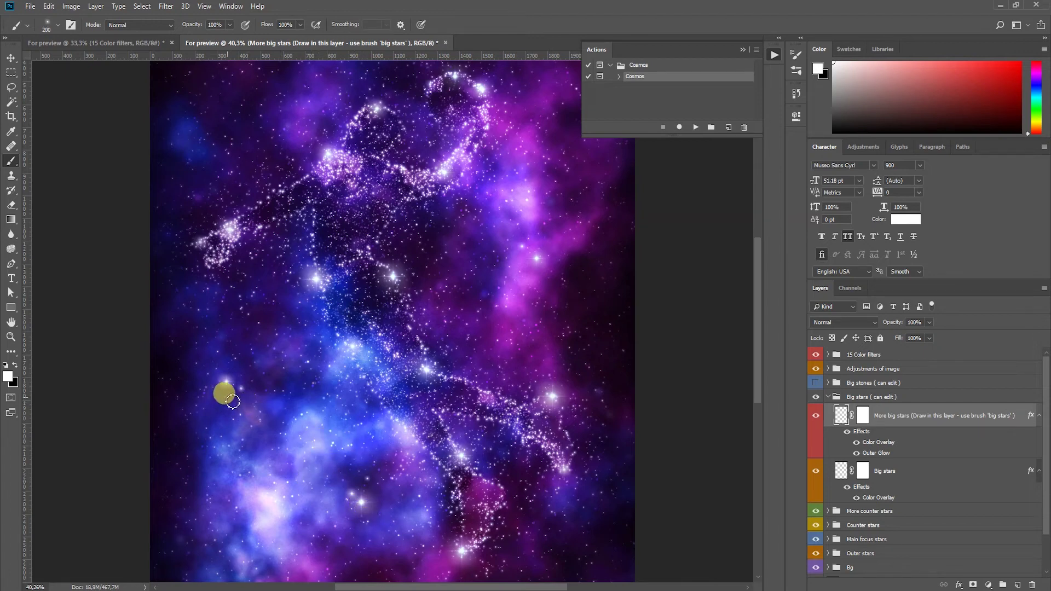
scroll(377, 348, up, 3)
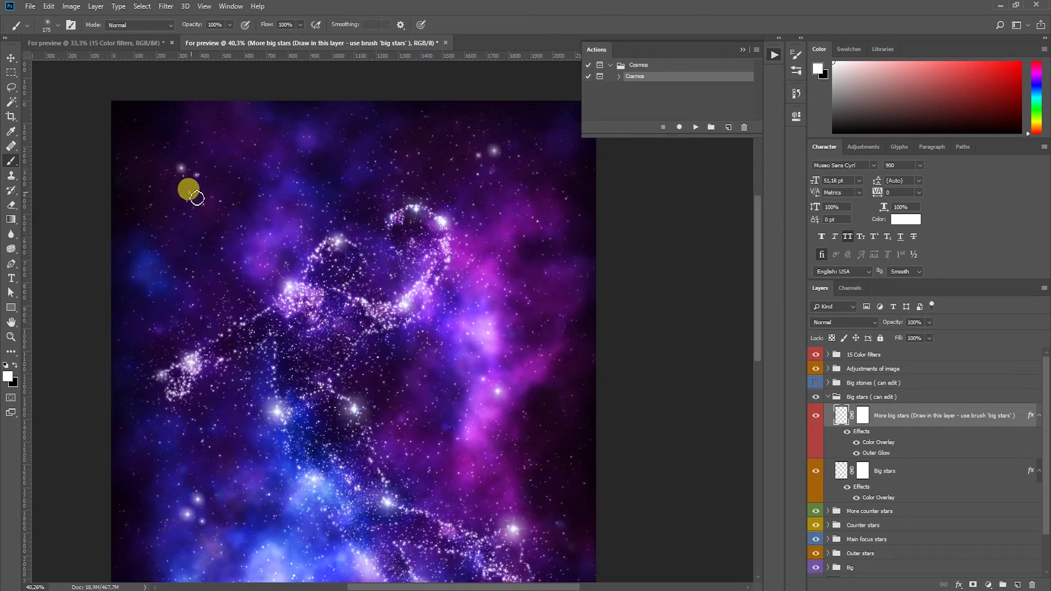
click(513, 378)
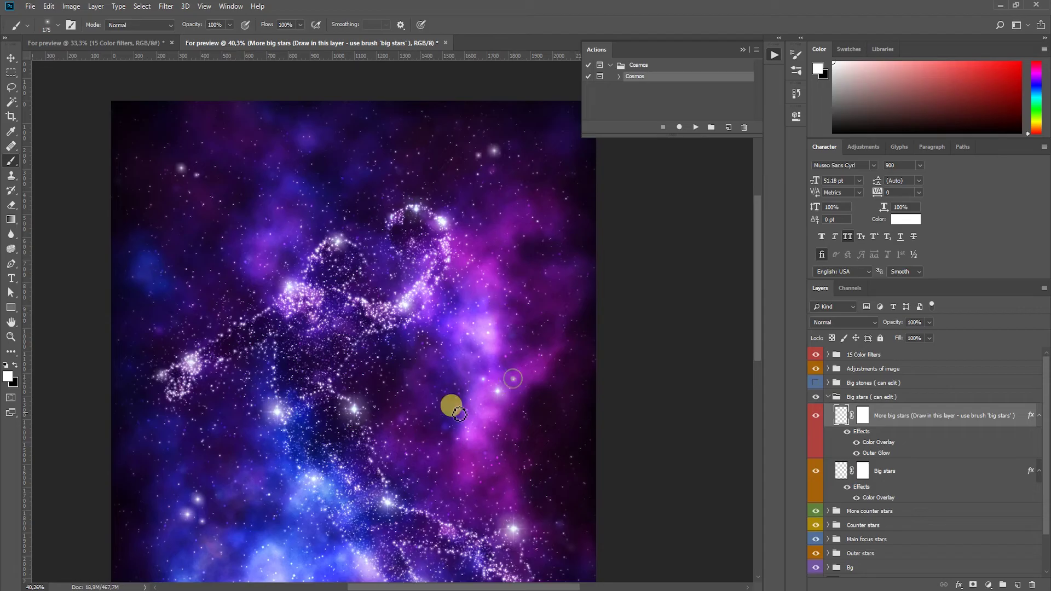
scroll(399, 364, down, 1)
drag(401, 310, 383, 237)
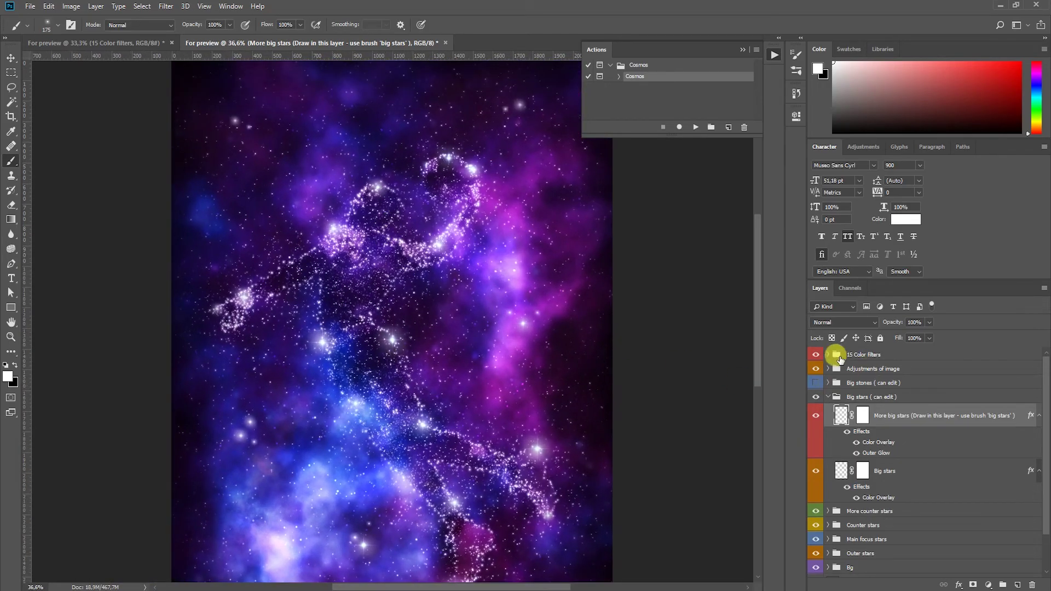
Preview the Color tone_4, _5, _1 and _8 filters in the 15 Color filters group
click(829, 355)
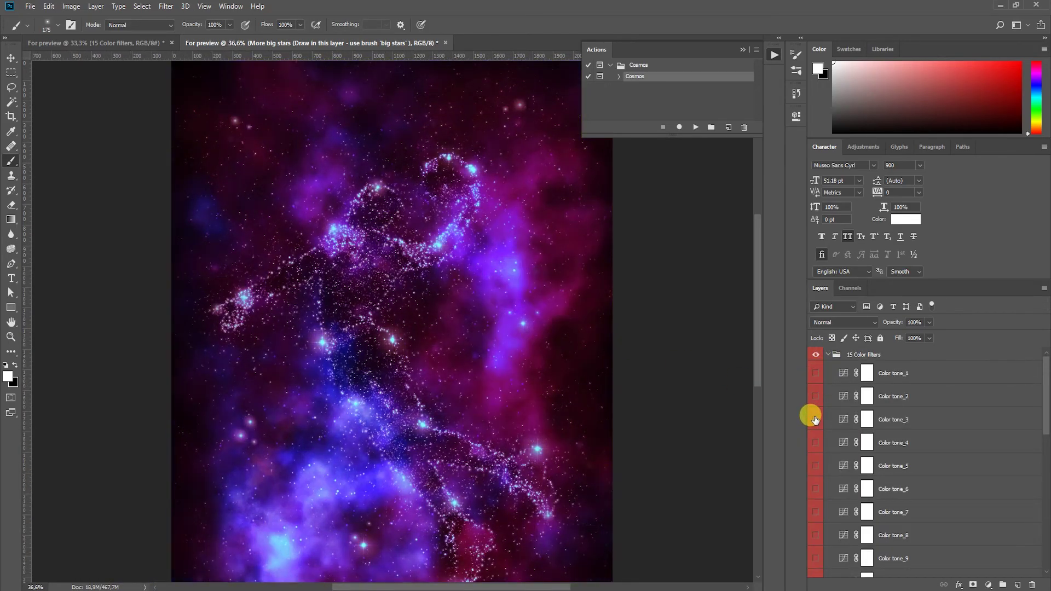
click(816, 443)
click(816, 465)
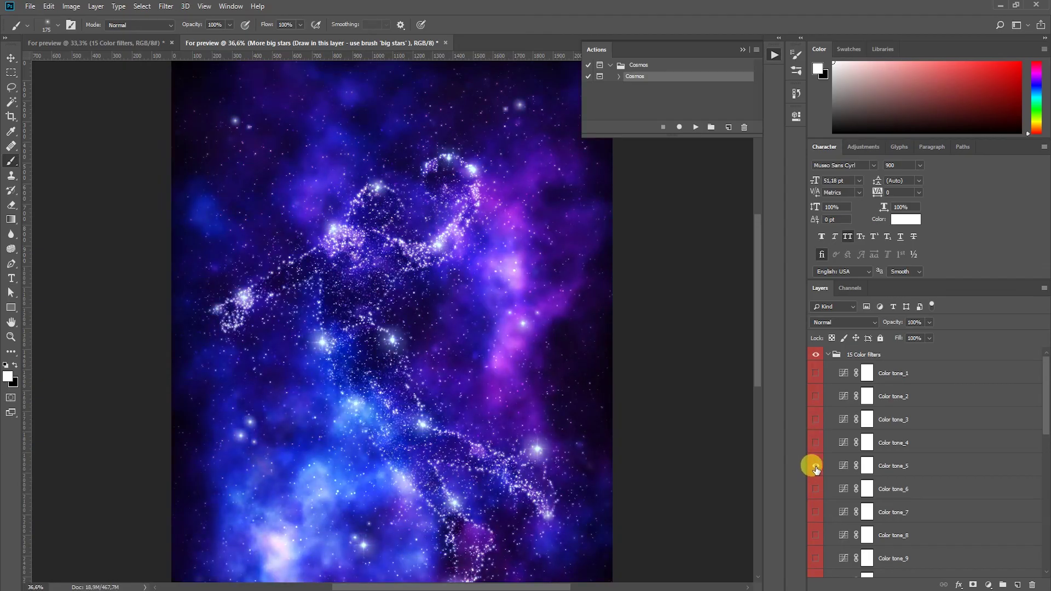
click(816, 374)
click(815, 534)
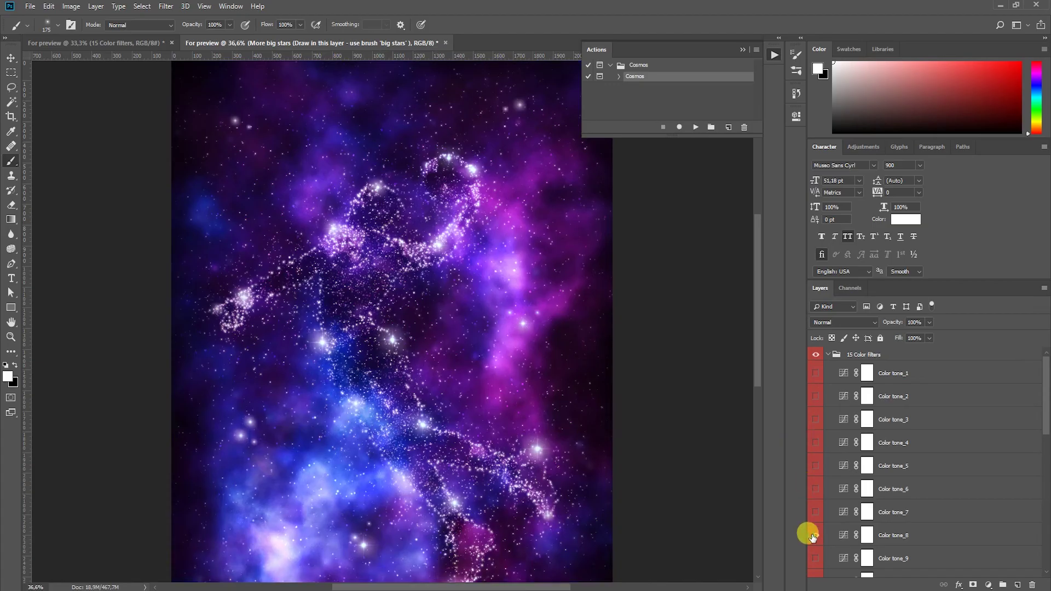
Try Color tone_9, collapse the filters group and show the Big stones again
scroll(813, 521, down, 1)
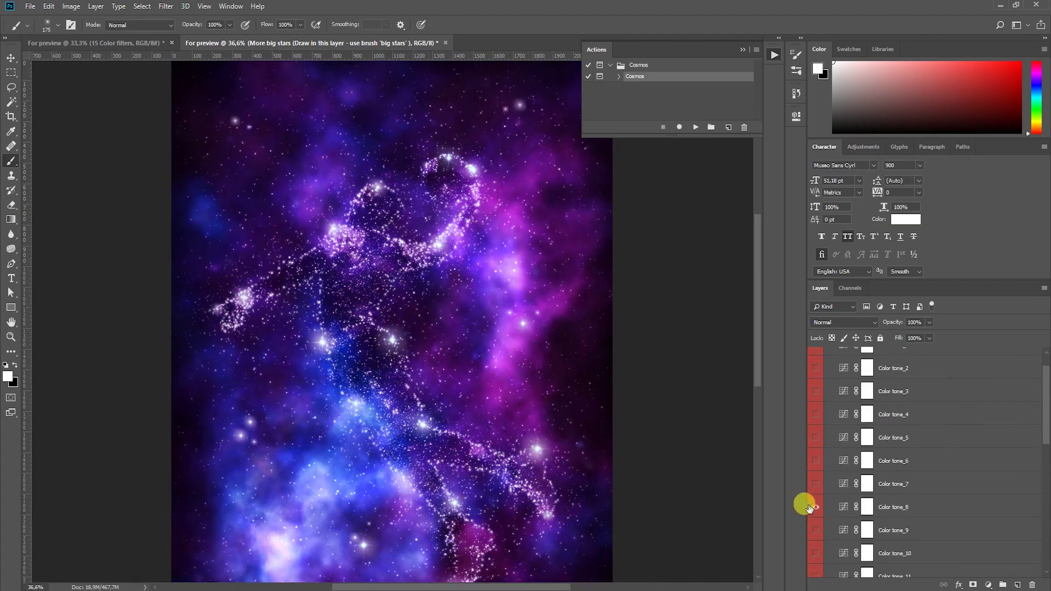
click(815, 530)
click(821, 347)
scroll(475, 315, down, 1)
scroll(475, 319, up, 1)
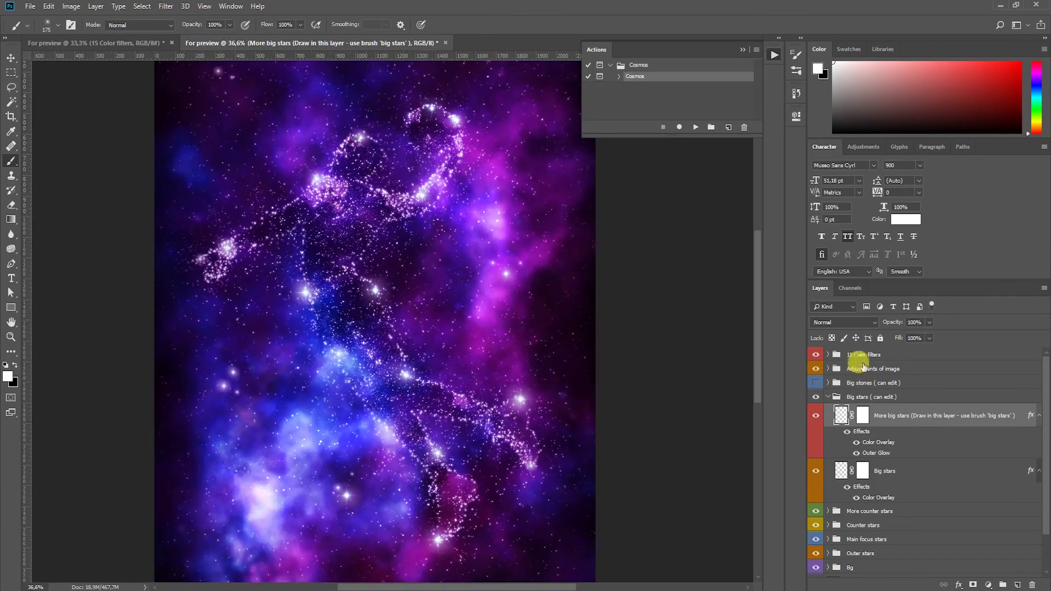
click(816, 382)
Show the Stones layer, shift the big rocks right and the little stones down
click(816, 401)
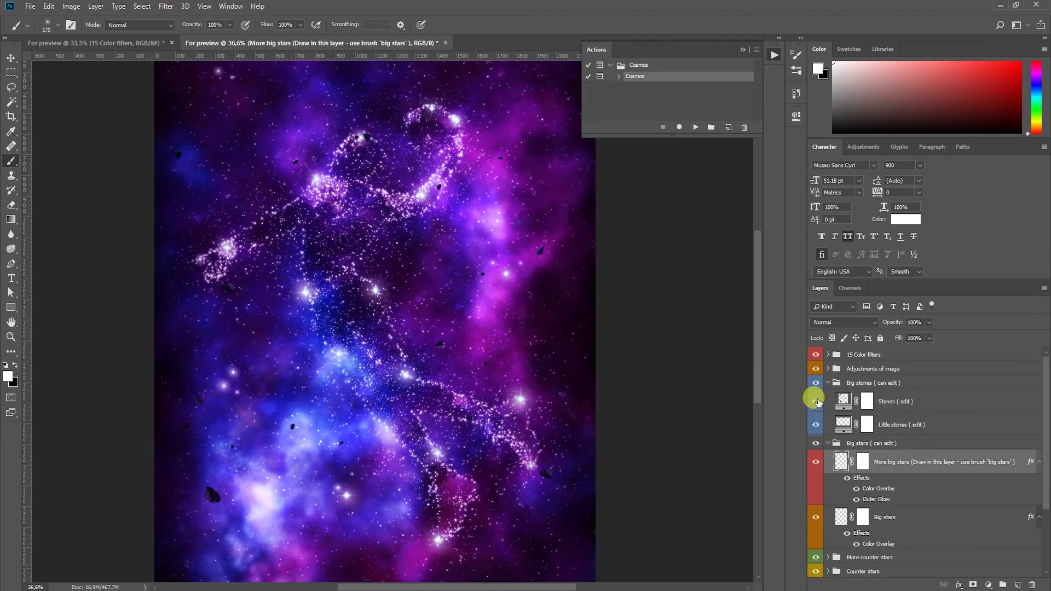
click(817, 402)
click(842, 399)
key(v)
mouse_move(419, 278)
mouse_down()
mouse_move(431, 280)
mouse_move(390, 282)
mouse_up()
click(833, 423)
drag(421, 314, 425, 334)
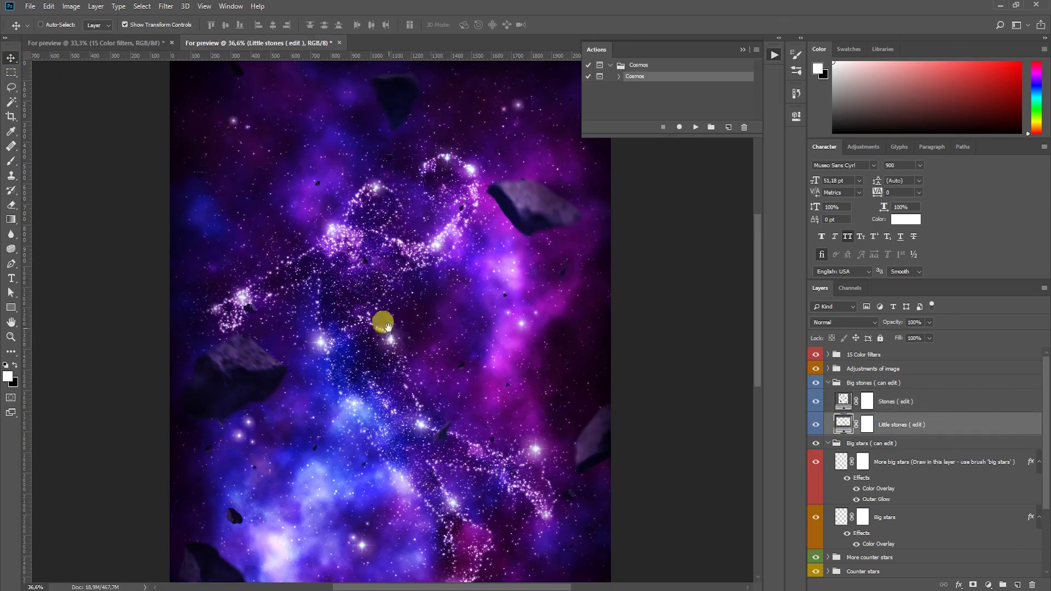
Nudge the big rocks left, then hide them and collapse the Big stones and Big stars groups
drag(387, 327, 414, 407)
click(843, 401)
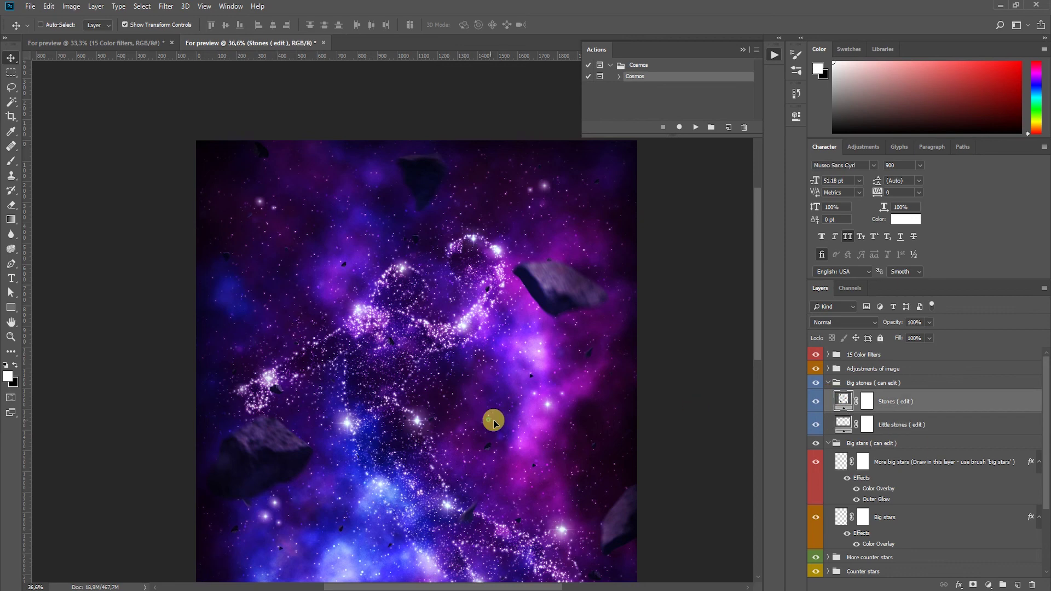
mouse_move(493, 414)
mouse_down()
mouse_move(482, 282)
mouse_move(467, 313)
mouse_up()
mouse_move(481, 231)
mouse_down()
mouse_move(474, 372)
mouse_move(464, 383)
mouse_move(459, 329)
mouse_up()
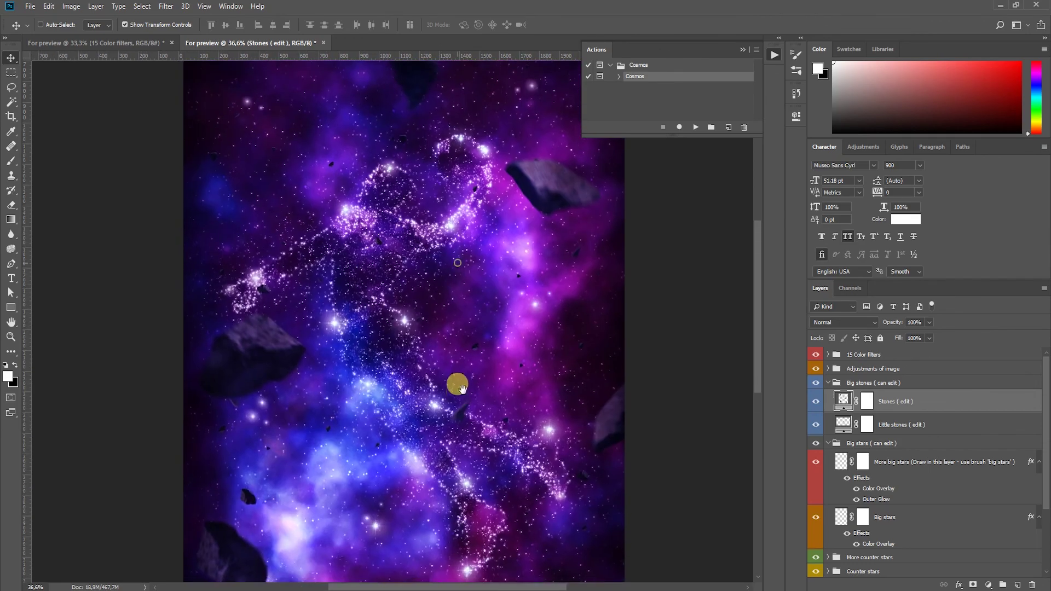
scroll(438, 306, down, 2)
scroll(406, 270, up, 1)
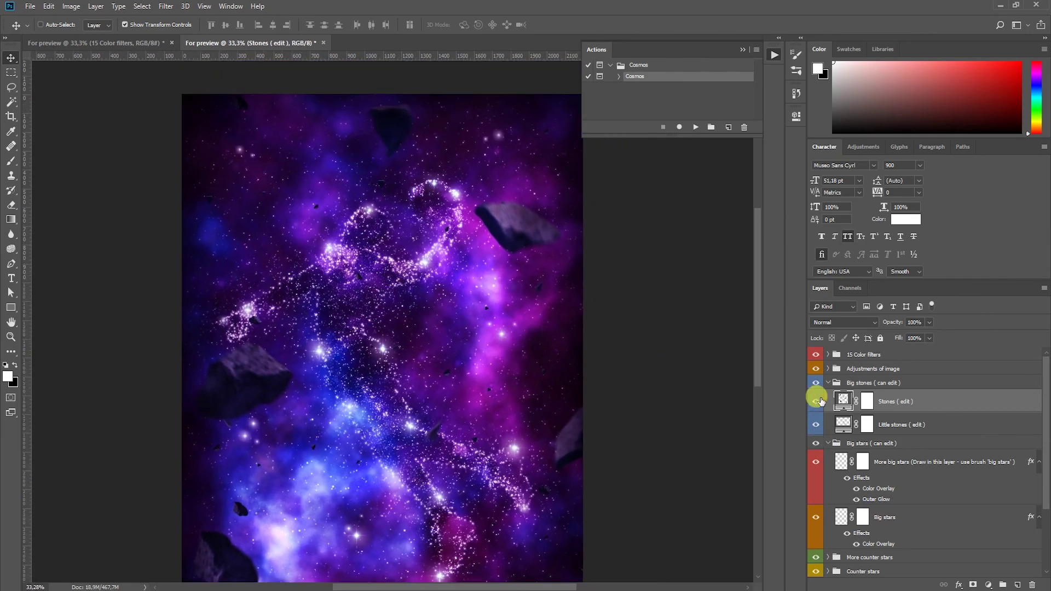
click(817, 401)
click(829, 383)
click(827, 397)
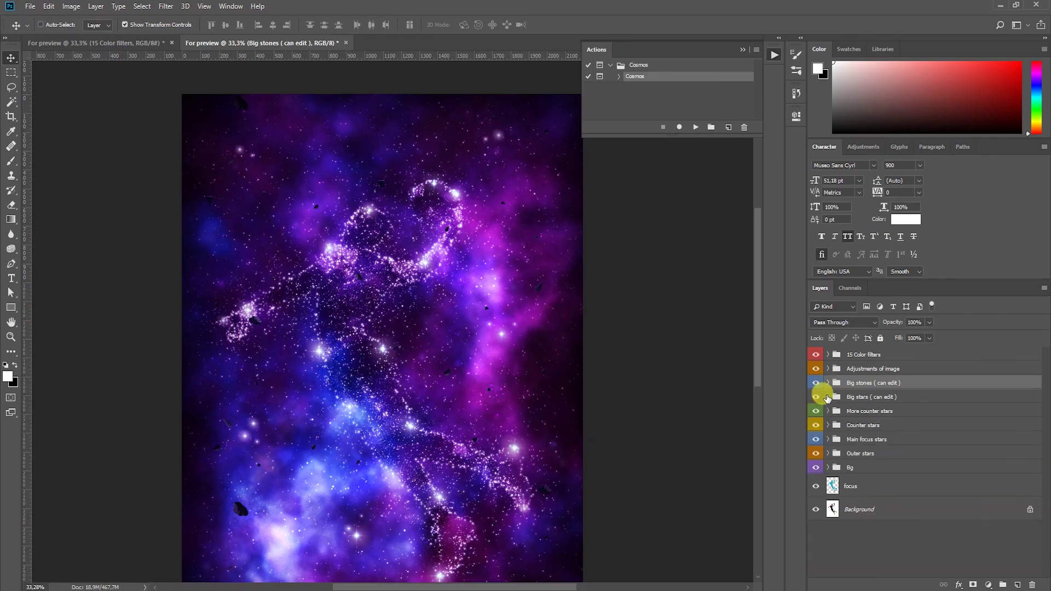